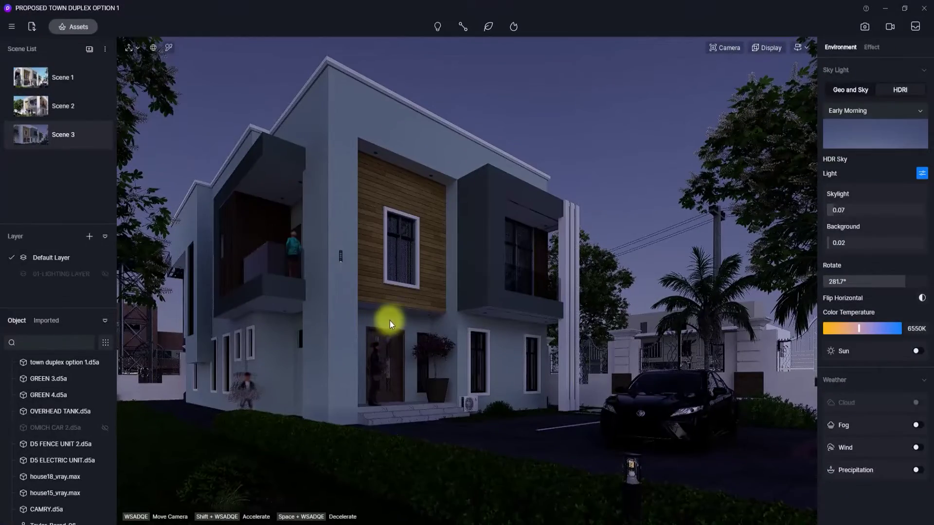
# Sample the downlight material in the soffit above the wood-clad wall and enable its Emissive property.
pyautogui.moveTo(490, 223); pyautogui.dragTo(427, 520, button='right')
pyautogui.scroll(3, 459, 327)
pyautogui.scroll(6, 500, 454)
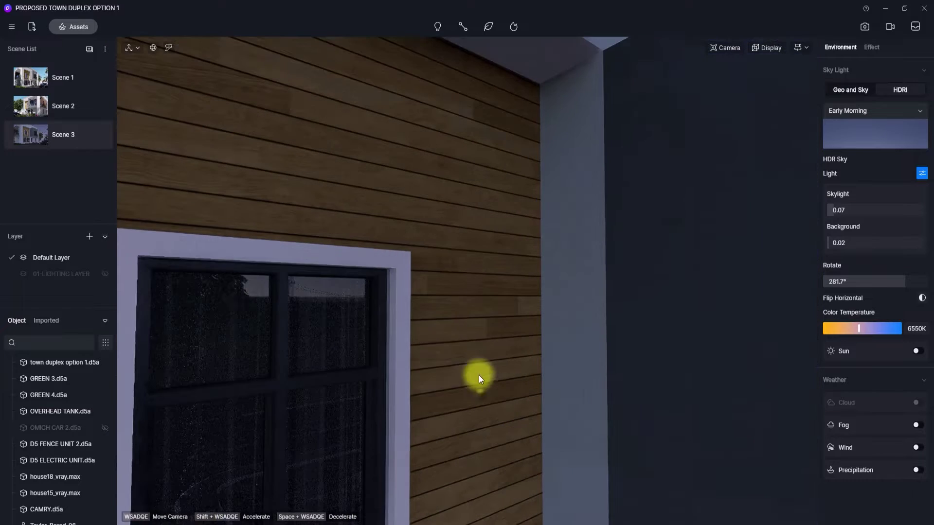
pyautogui.moveTo(479, 375); pyautogui.dragTo(456, 208, button='right')
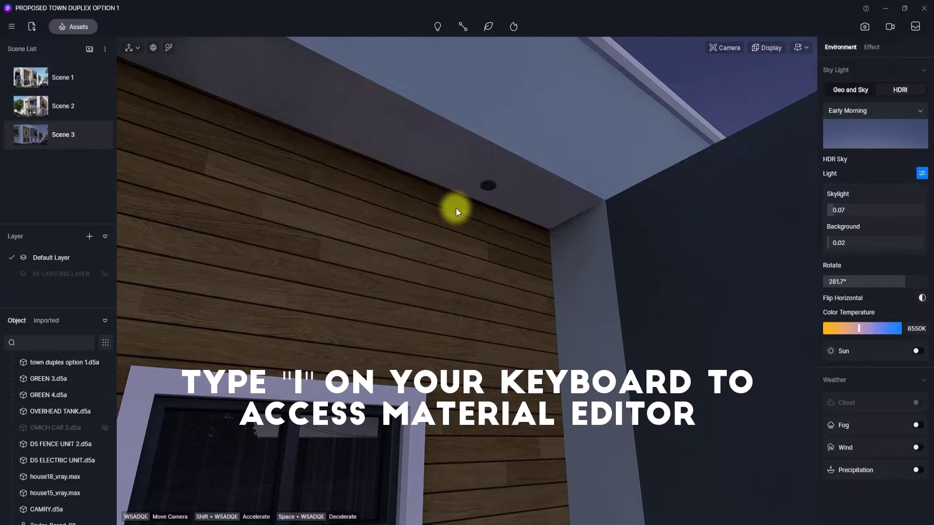
pyautogui.press('i')
pyautogui.moveTo(497, 266); pyautogui.dragTo(509, 146, button='right')
pyautogui.click(513, 144)
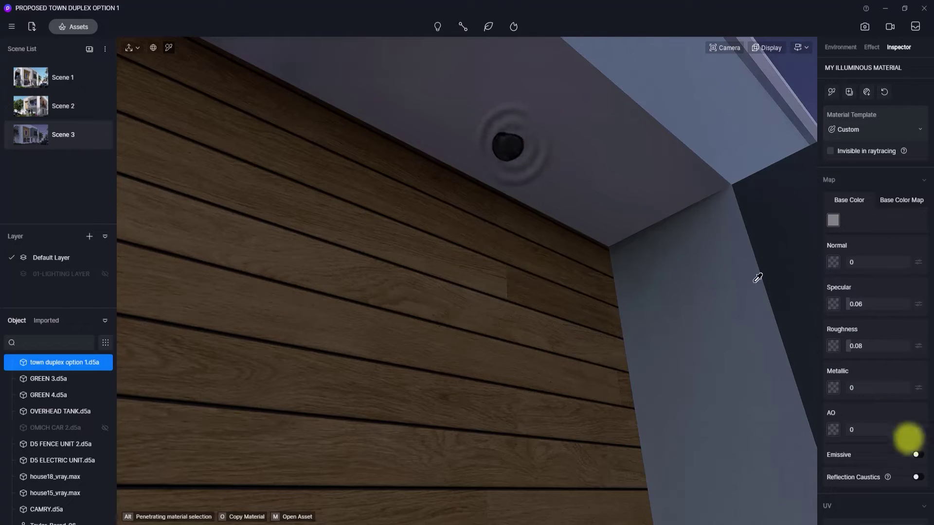
pyautogui.scroll(-3, 895, 433)
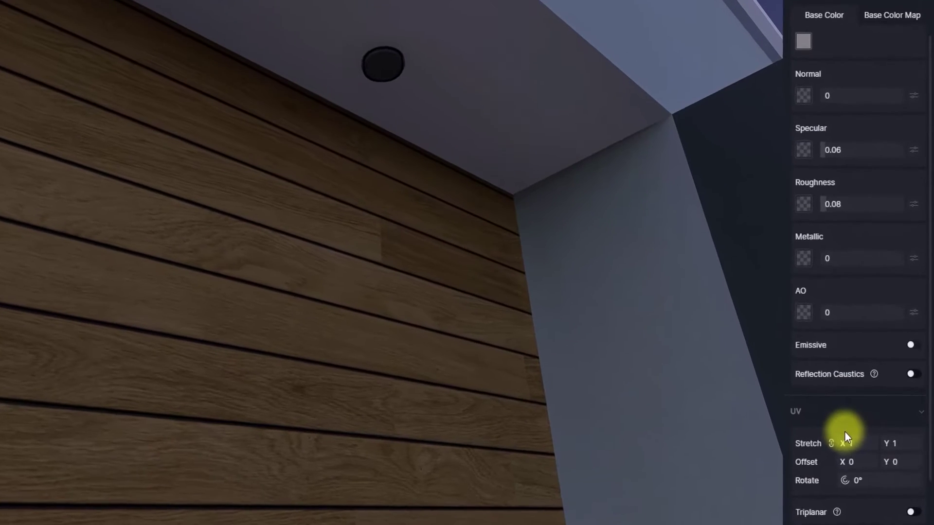
pyautogui.click(911, 345)
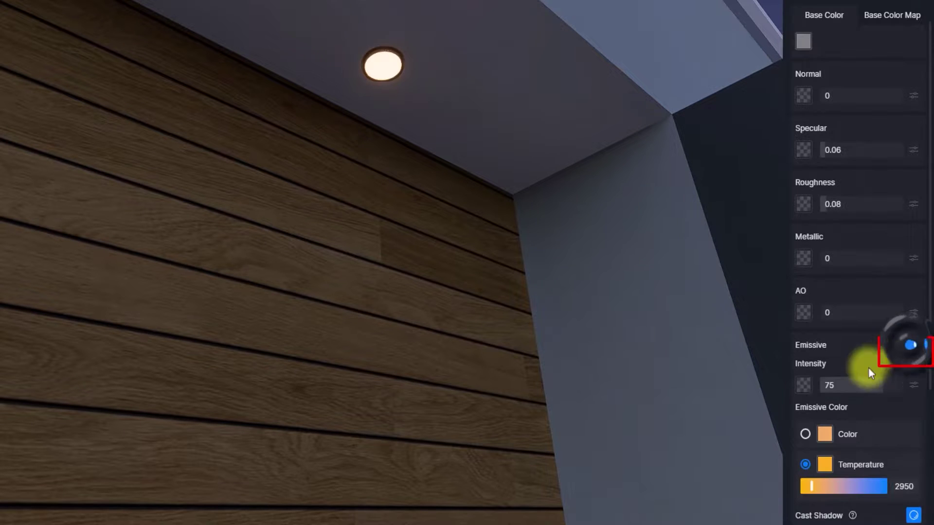
# Raise the downlight material's emissive intensity to about 79.7, then open the intensity value for editing.
pyautogui.scroll(-5, 287, 284)
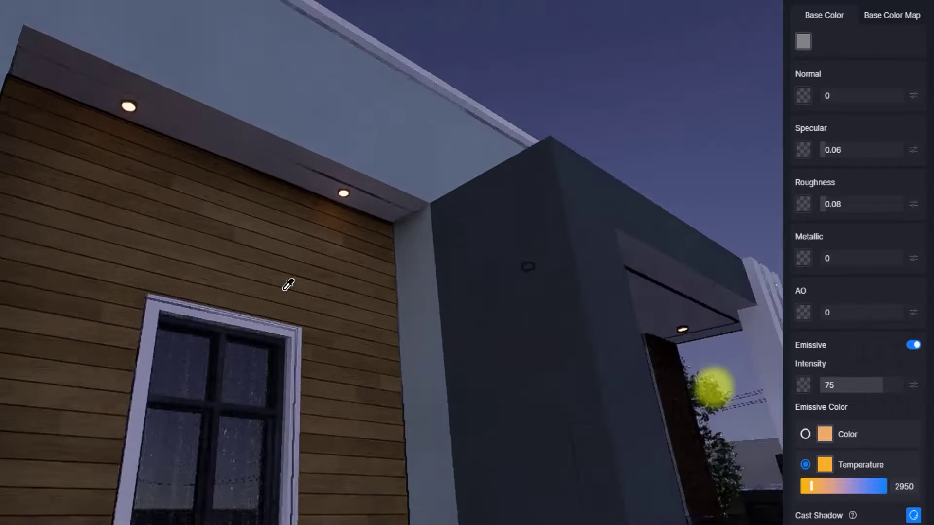
pyautogui.scroll(-2, 837, 477)
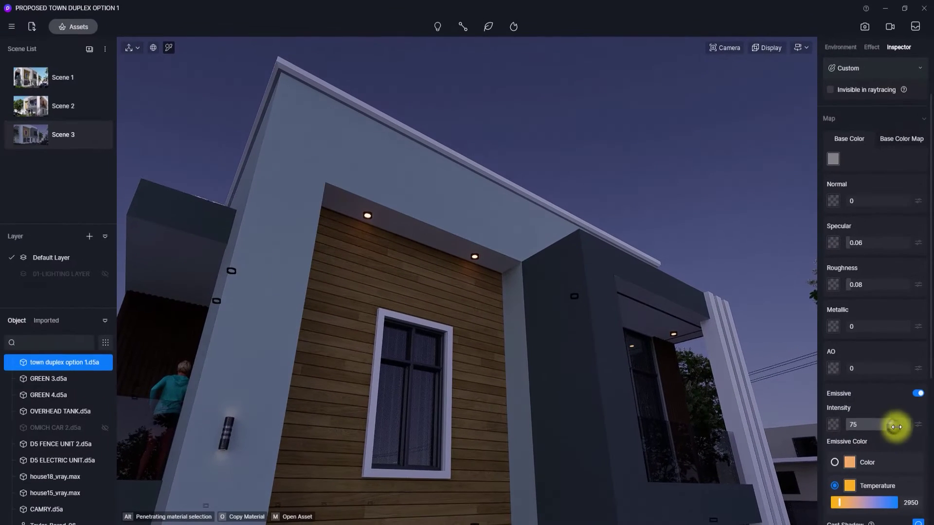
pyautogui.moveTo(894, 425)
pyautogui.mouseDown()
pyautogui.moveTo(868, 427)
pyautogui.moveTo(898, 428)
pyautogui.mouseUp()
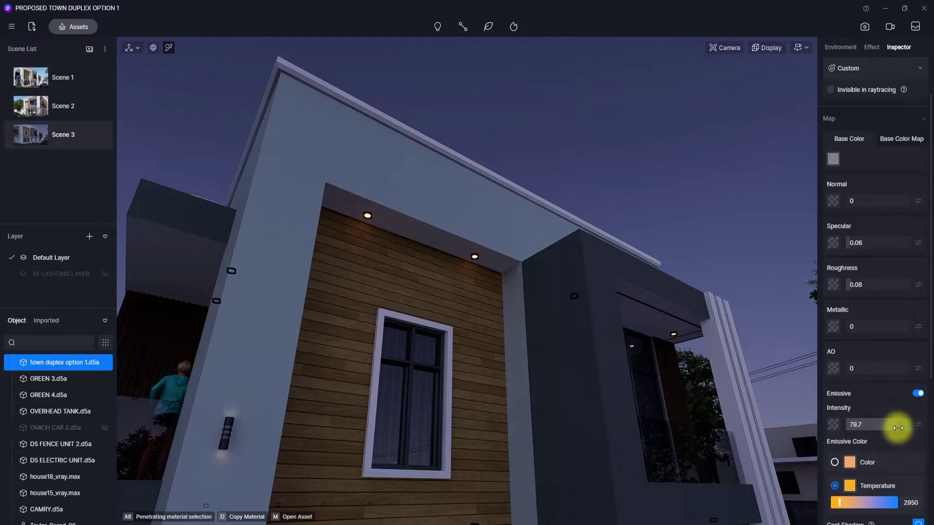
pyautogui.click(859, 424)
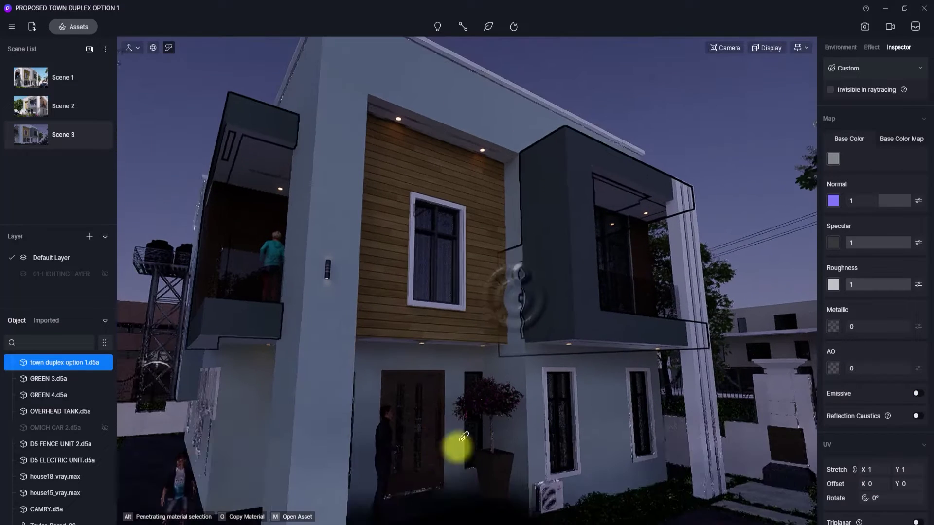
# Place a point light inside the ground-floor room behind the front entrance, near the wall corner by the interior doors.
pyautogui.moveTo(461, 439); pyautogui.dragTo(562, 334, button='right')
pyautogui.moveTo(476, 475); pyautogui.dragTo(498, 440, button='right')
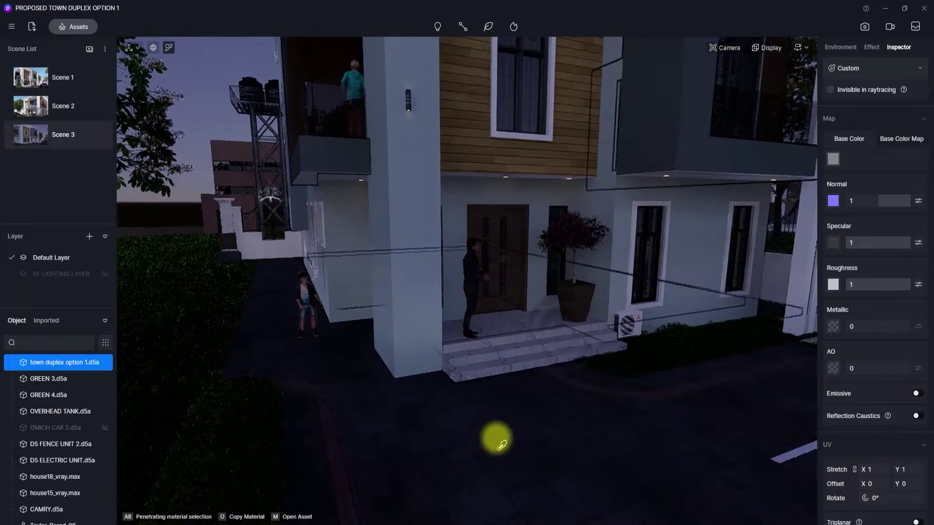
pyautogui.scroll(2, 509, 416)
pyautogui.scroll(2, 597, 368)
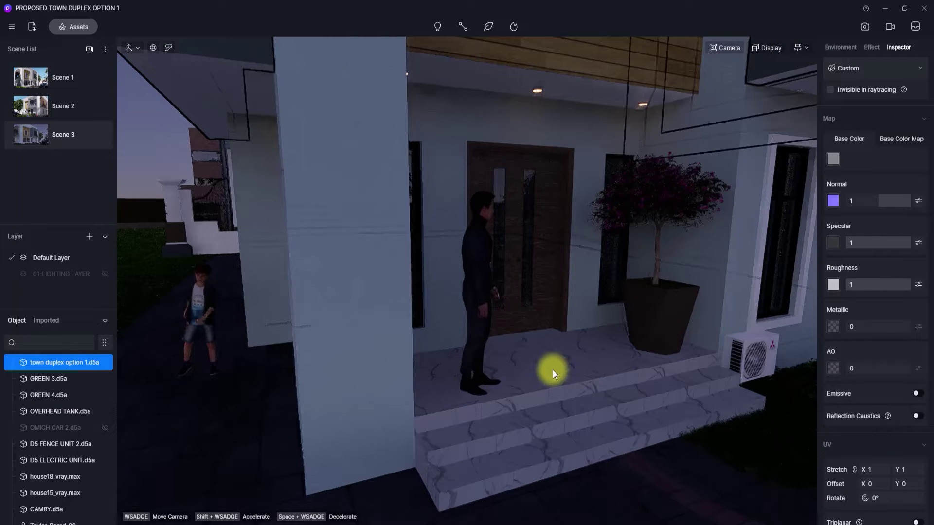
pyautogui.scroll(2, 553, 369)
pyautogui.scroll(4, 509, 320)
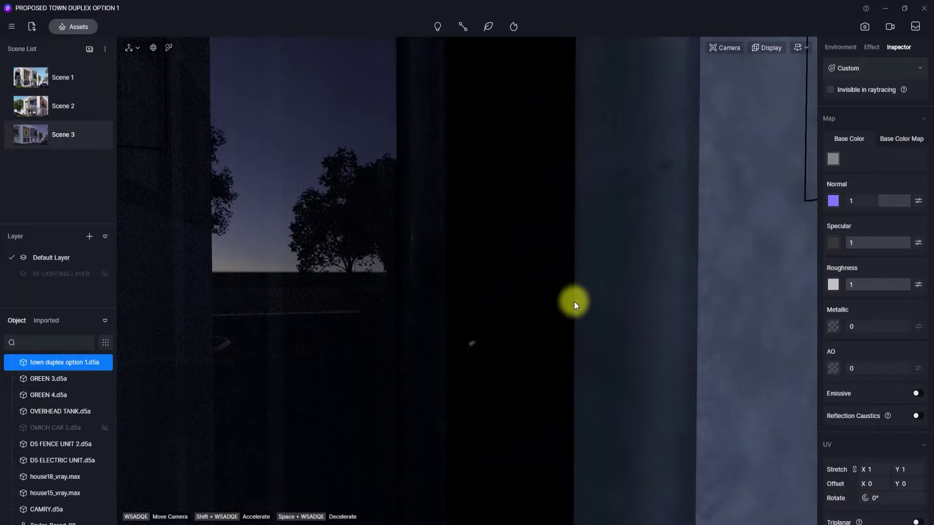
pyautogui.moveTo(574, 301); pyautogui.dragTo(480, 367, button='right')
pyautogui.scroll(2, 553, 278)
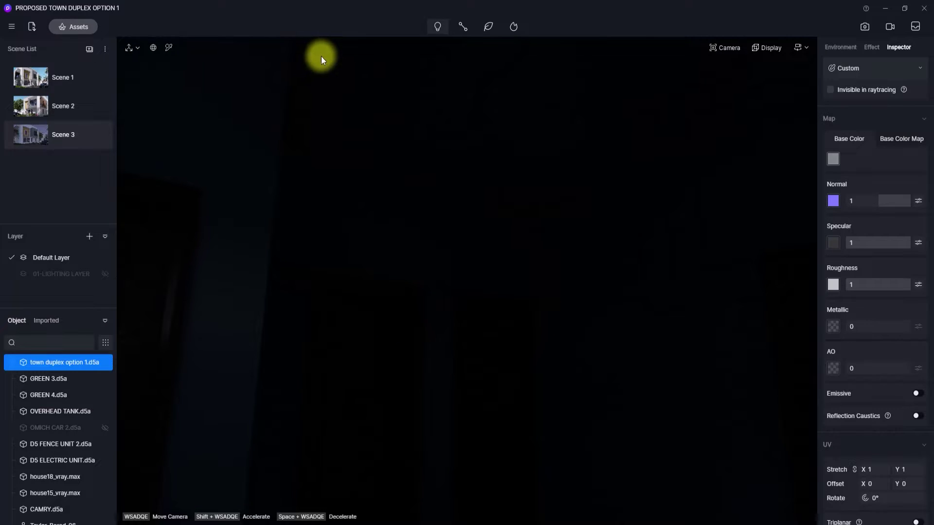
pyautogui.click(438, 27)
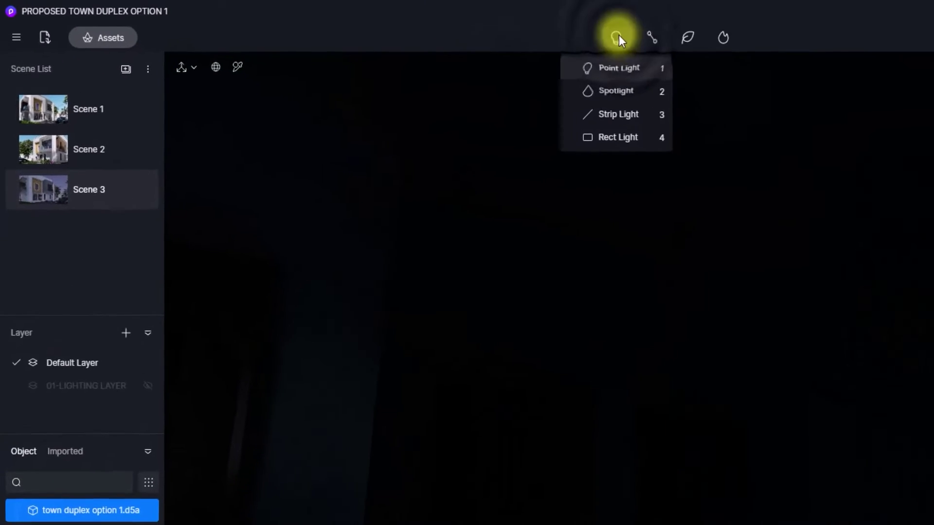
pyautogui.click(615, 73)
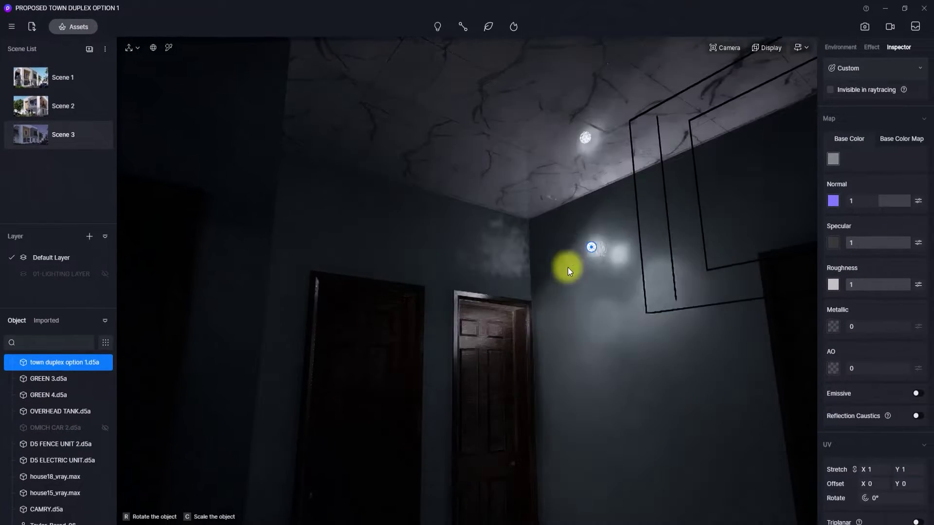
pyautogui.click(559, 288)
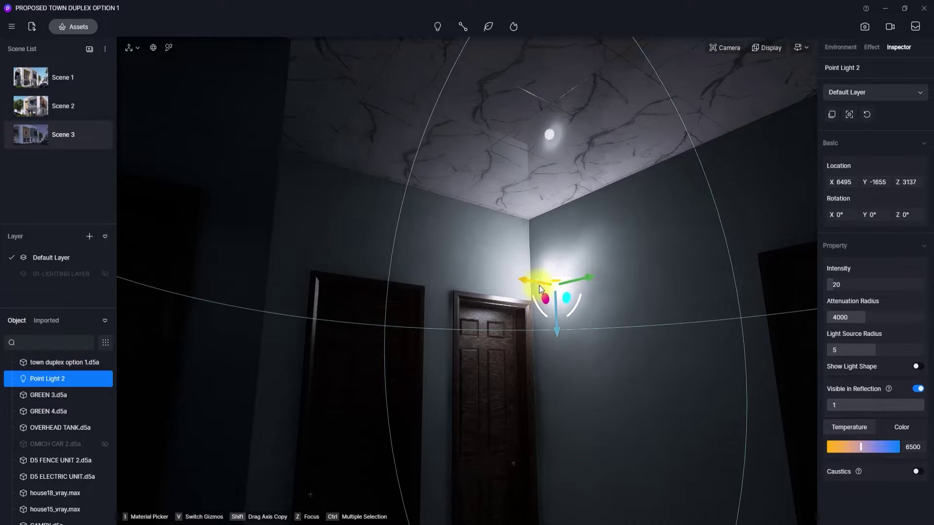
# Move the point light across the entrance room to about X 5060, Y -359.
pyautogui.moveTo(539, 285); pyautogui.dragTo(401, 296)
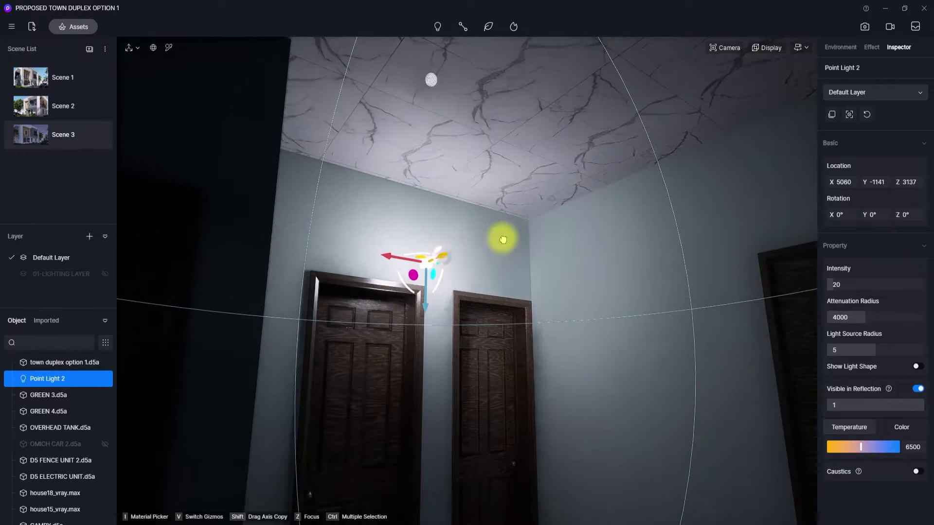
pyautogui.moveTo(503, 239); pyautogui.dragTo(585, 223)
pyautogui.moveTo(400, 328); pyautogui.dragTo(617, 234, button='right')
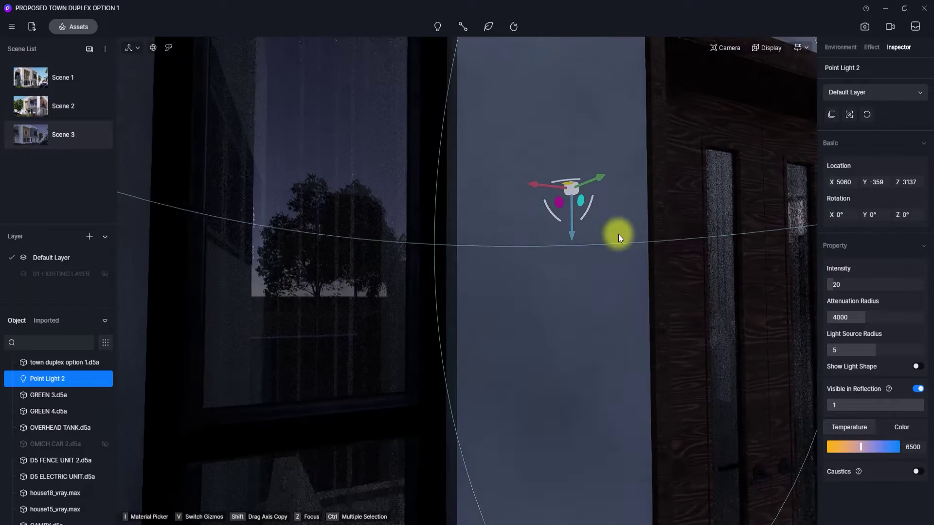
pyautogui.moveTo(487, 305); pyautogui.dragTo(629, 194, button='right')
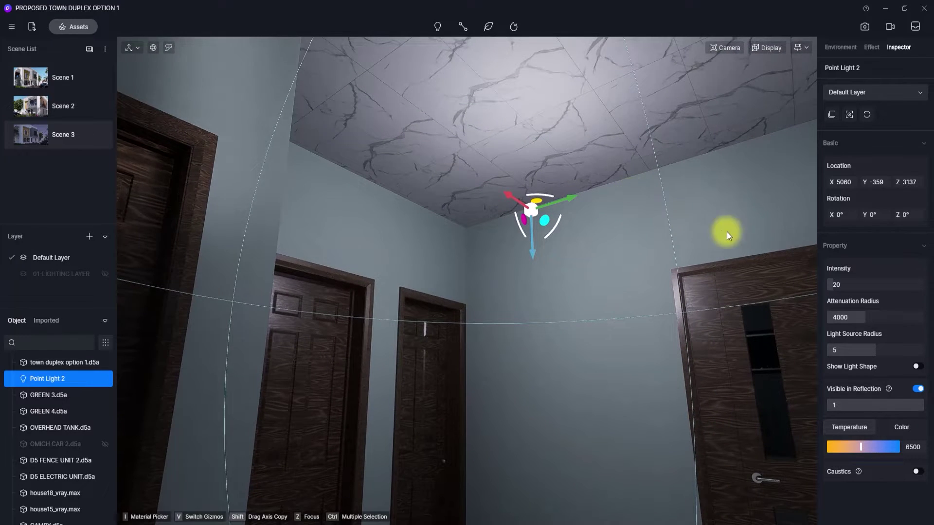
# Set the point light's intensity to 100, temperature to 3450 and attenuation radius to about 9802.
pyautogui.click(837, 284)
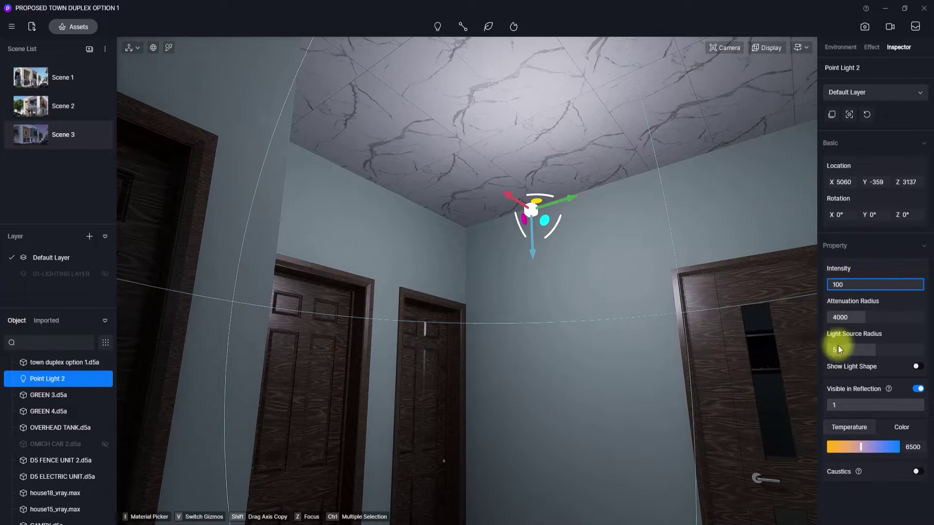
pyautogui.click(837, 446)
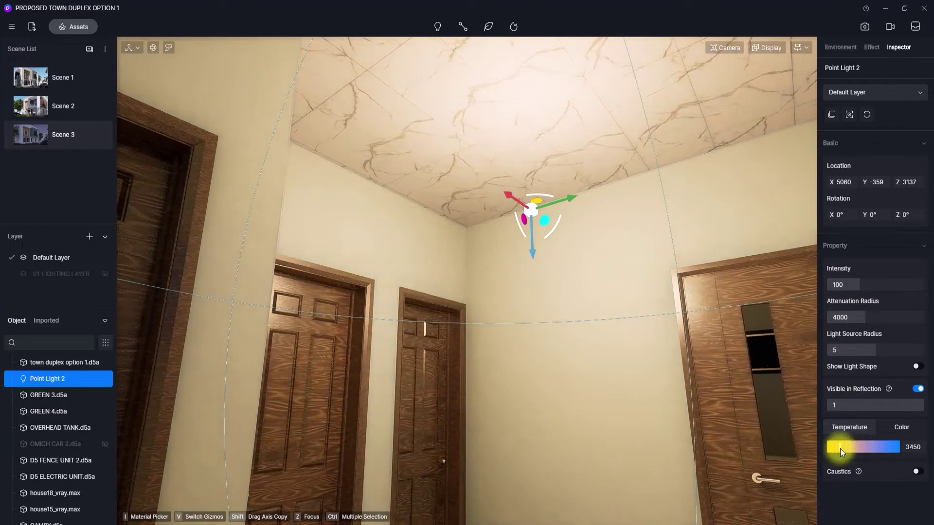
pyautogui.moveTo(854, 317); pyautogui.dragTo(923, 330)
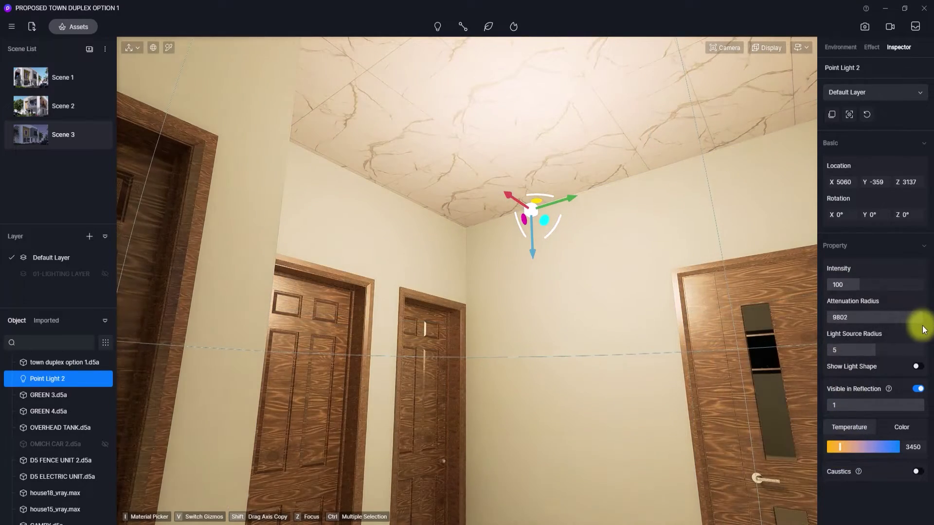
# Lower the point light behind the front entrance to a height of about Z 2876.
pyautogui.moveTo(389, 325); pyautogui.dragTo(198, 521, button='middle')
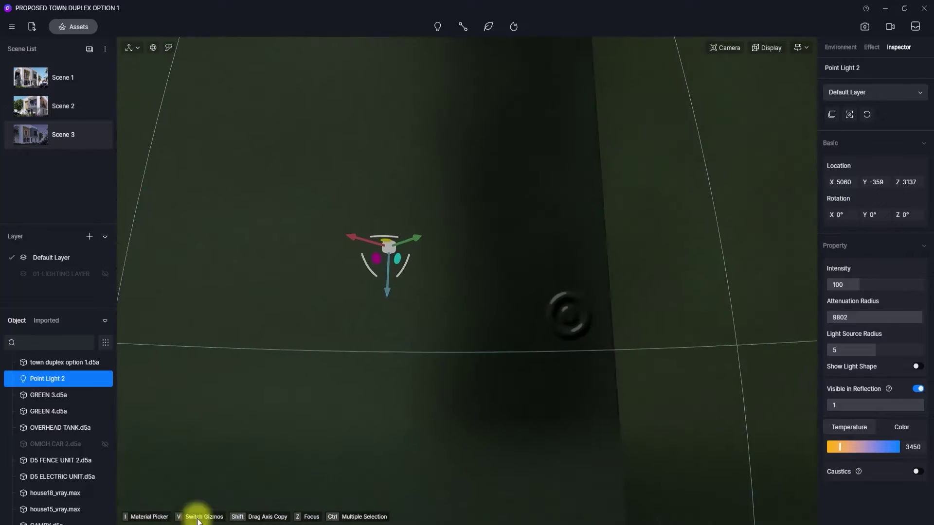
pyautogui.moveTo(390, 372); pyautogui.dragTo(383, 349, button='middle')
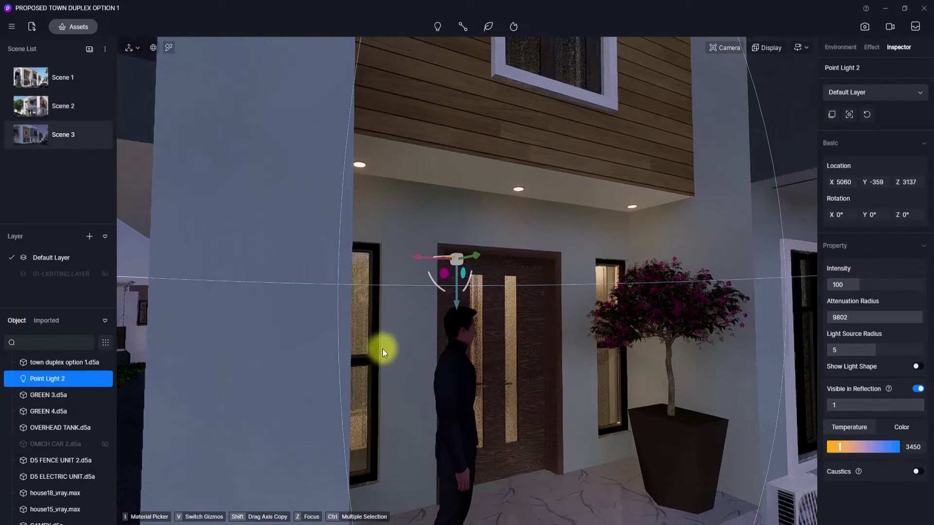
pyautogui.moveTo(458, 296); pyautogui.dragTo(456, 314)
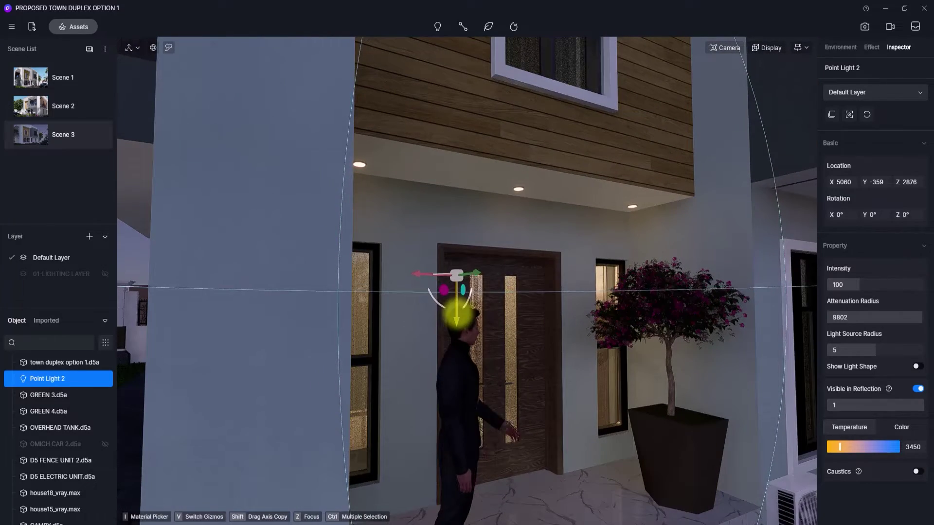
# Copy the point light twice along the X axis into the living room, at about X 8287 and X 9926.
pyautogui.scroll(-3, 541, 313)
pyautogui.scroll(-2, 541, 313)
pyautogui.moveTo(646, 313); pyautogui.dragTo(548, 349, button='middle')
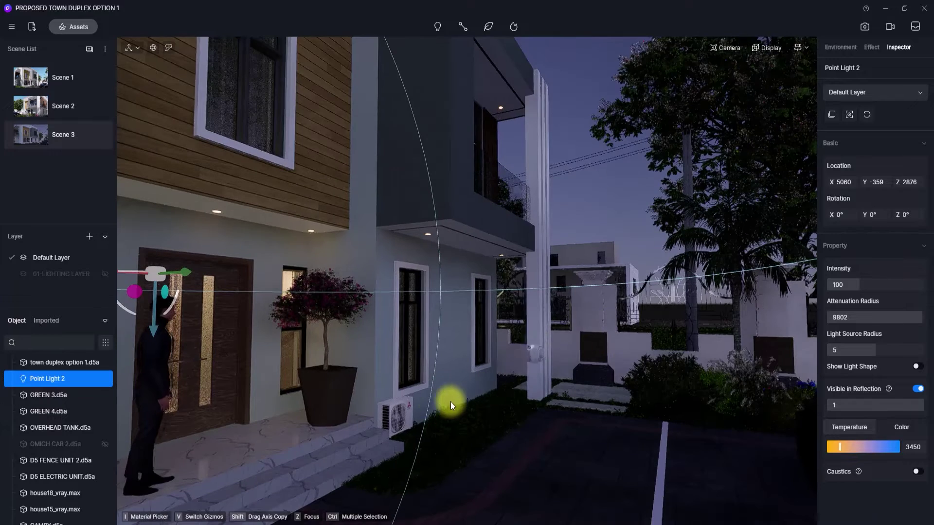
pyautogui.moveTo(450, 402); pyautogui.dragTo(535, 353, button='middle')
pyautogui.scroll(3, 437, 402)
pyautogui.scroll(5, 438, 402)
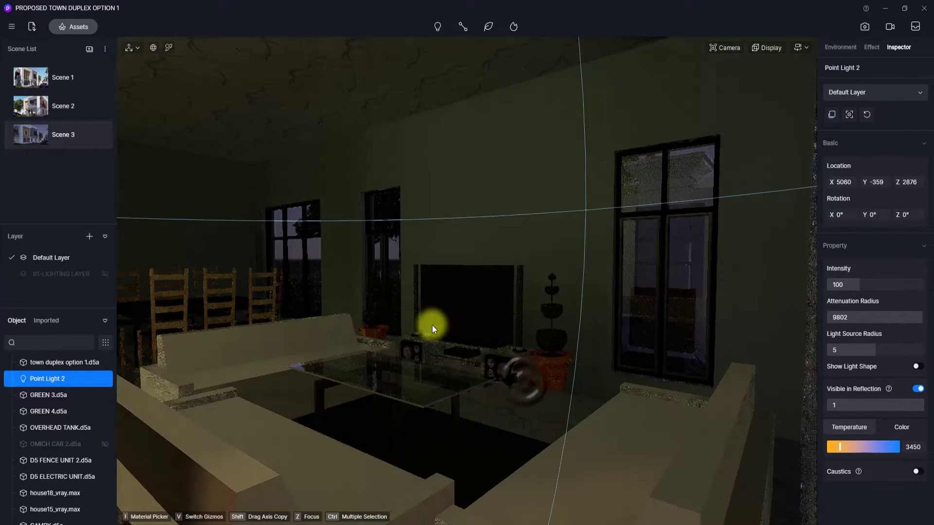
pyautogui.moveTo(432, 325); pyautogui.dragTo(322, 325, button='right')
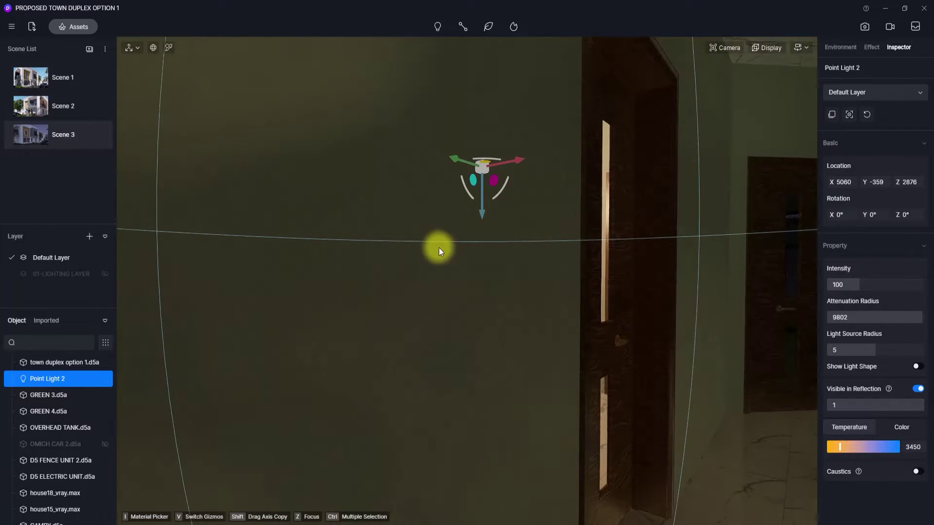
pyautogui.moveTo(439, 245); pyautogui.dragTo(448, 241, button='right')
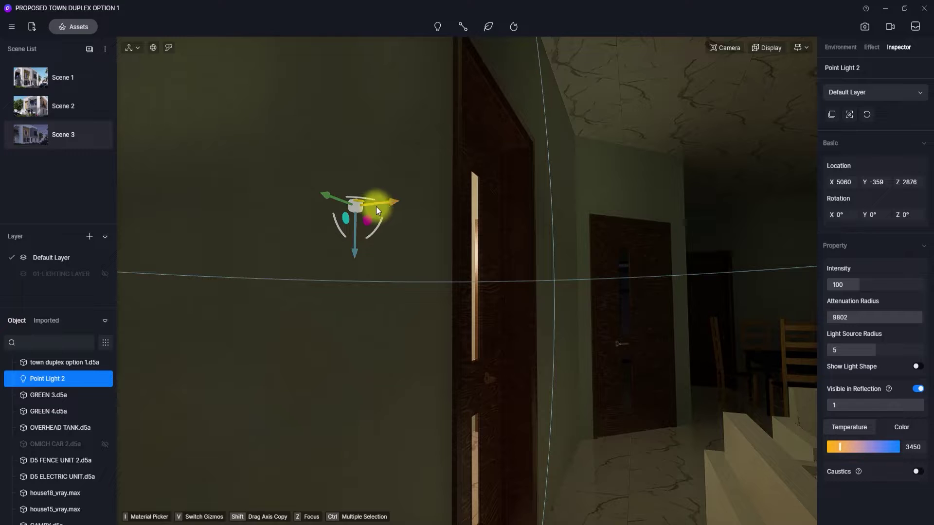
pyautogui.moveTo(376, 207); pyautogui.dragTo(845, 200)
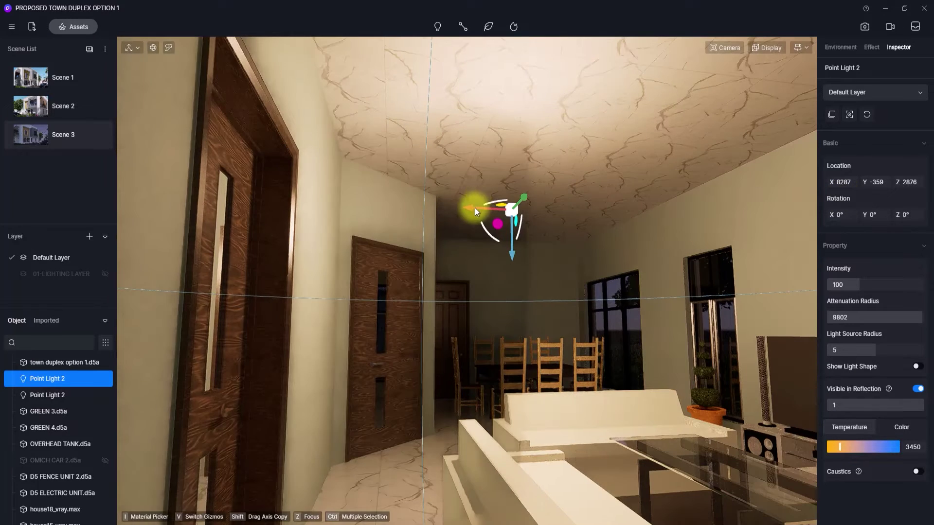
pyautogui.moveTo(474, 208); pyautogui.dragTo(702, 350)
pyautogui.press('z')
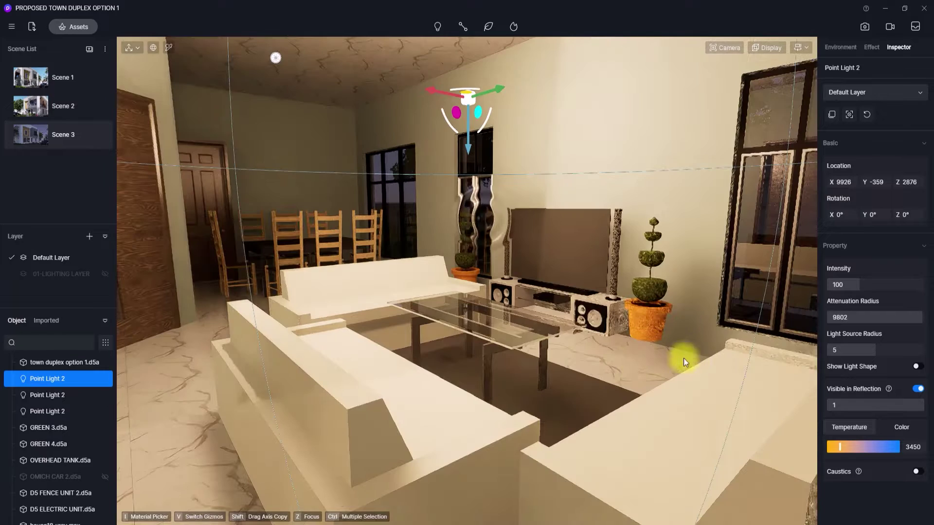
pyautogui.scroll(-2, 340, 264)
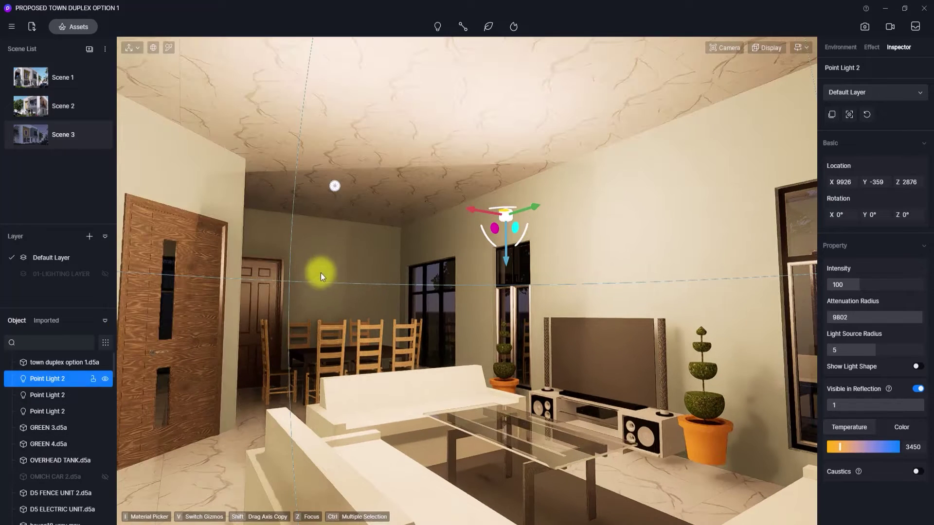
# Assign all three ground-floor point lights to 01-LIGHTING LAYER and make that layer visible.
pyautogui.keyDown('ctrl'); pyautogui.click(49, 396); pyautogui.keyUp('ctrl')
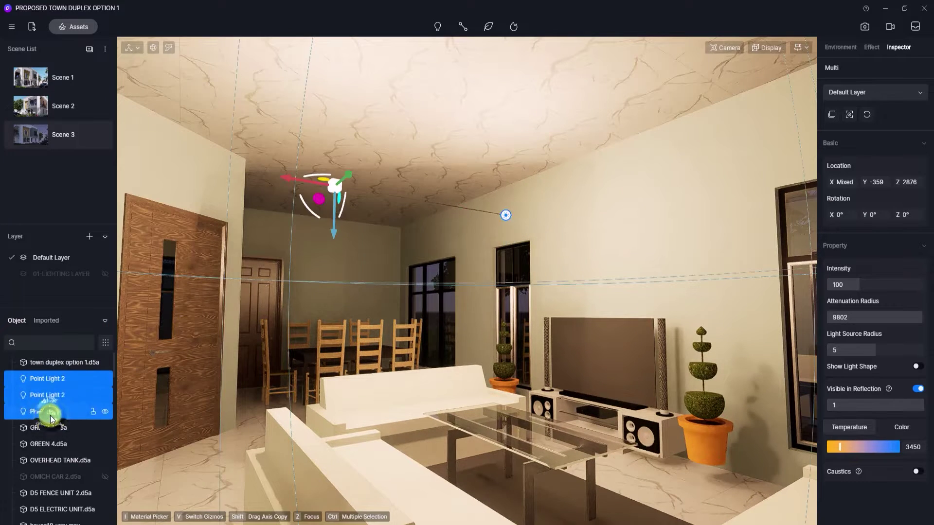
pyautogui.keyDown('ctrl'); pyautogui.click(51, 413); pyautogui.keyUp('ctrl')
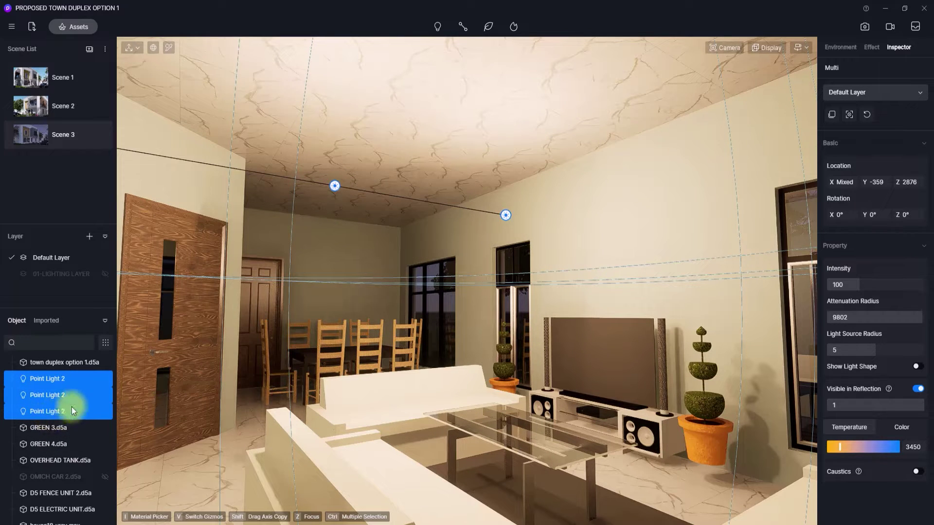
pyautogui.click(850, 89)
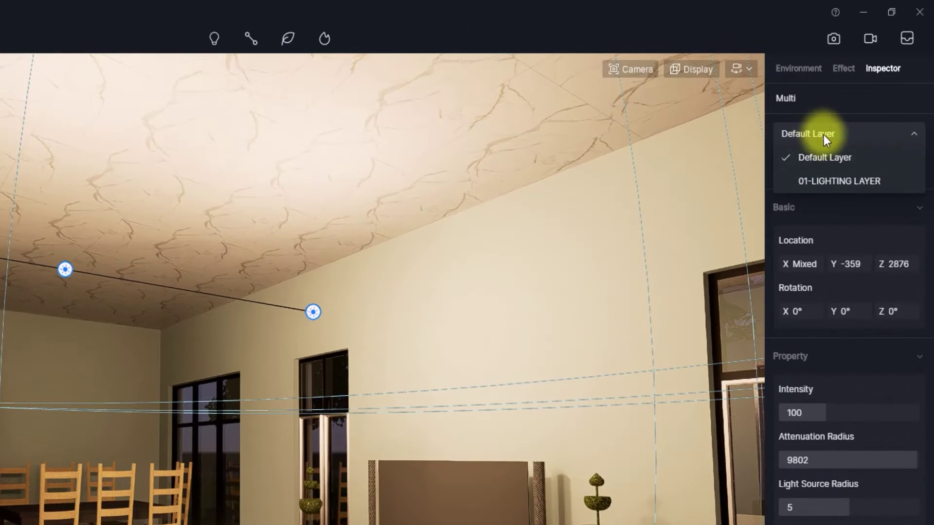
pyautogui.click(824, 135)
pyautogui.click(824, 134)
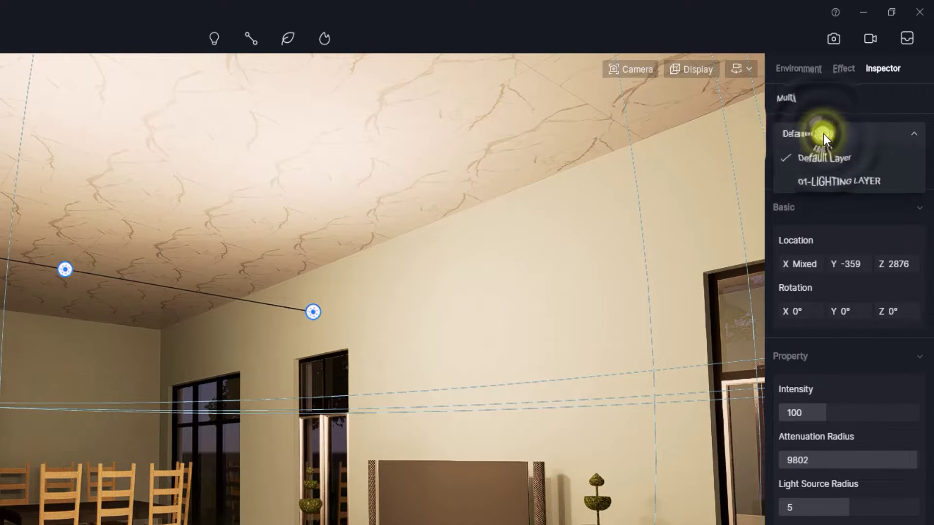
pyautogui.click(816, 180)
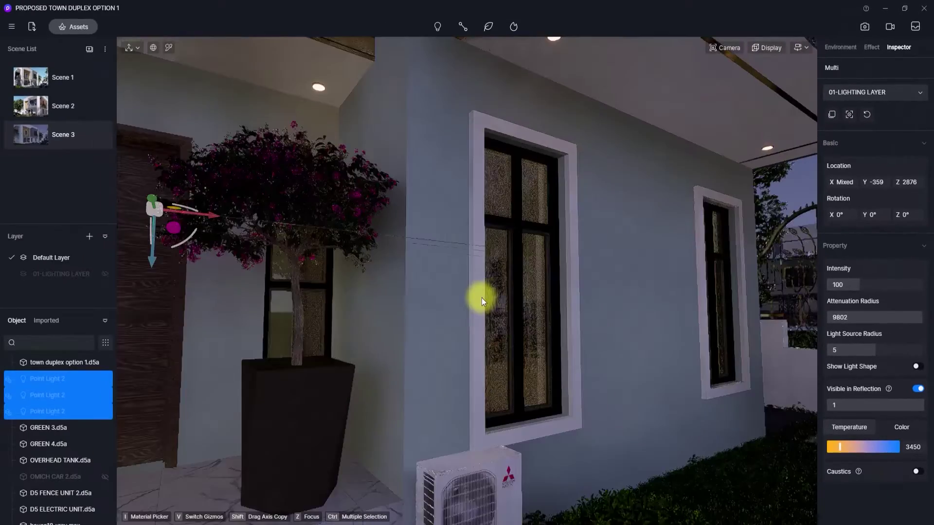
pyautogui.press('z')
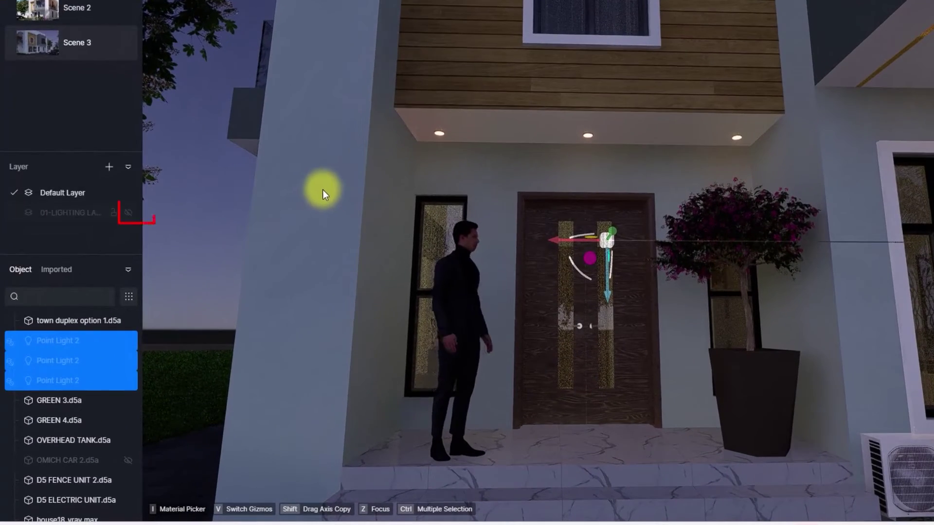
pyautogui.click(128, 213)
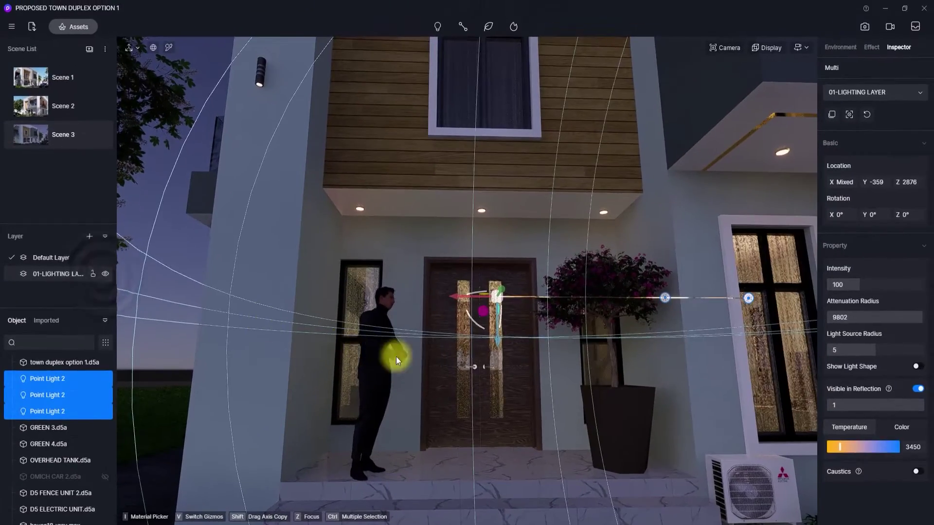
# Copy the living room point light at X 9926 to the upper floor, at about X 5813, Y -1201, Z 6624.
pyautogui.scroll(3, 502, 208)
pyautogui.moveTo(502, 208); pyautogui.dragTo(460, 261, button='right')
pyautogui.moveTo(720, 446); pyautogui.dragTo(705, 444, button='right')
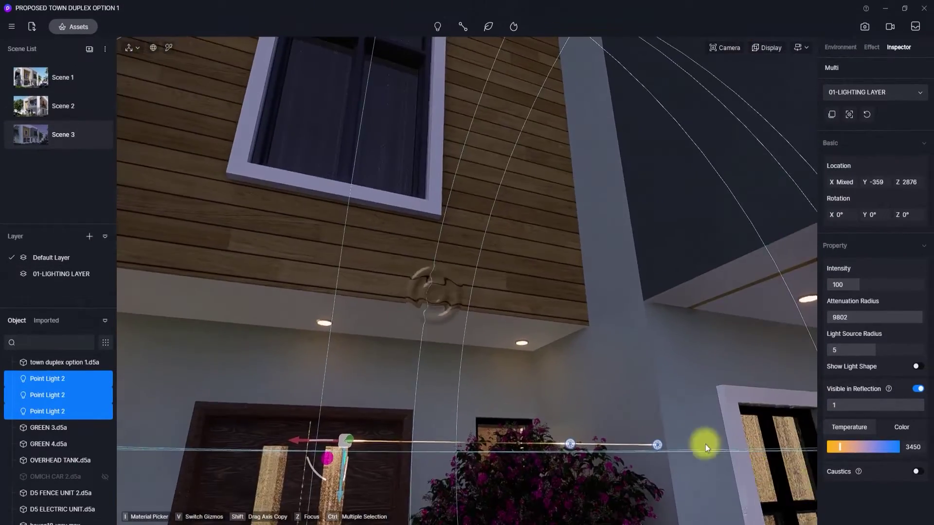
pyautogui.scroll(-3, 509, 307)
pyautogui.moveTo(509, 307); pyautogui.dragTo(440, 285, button='right')
pyautogui.scroll(6, 483, 334)
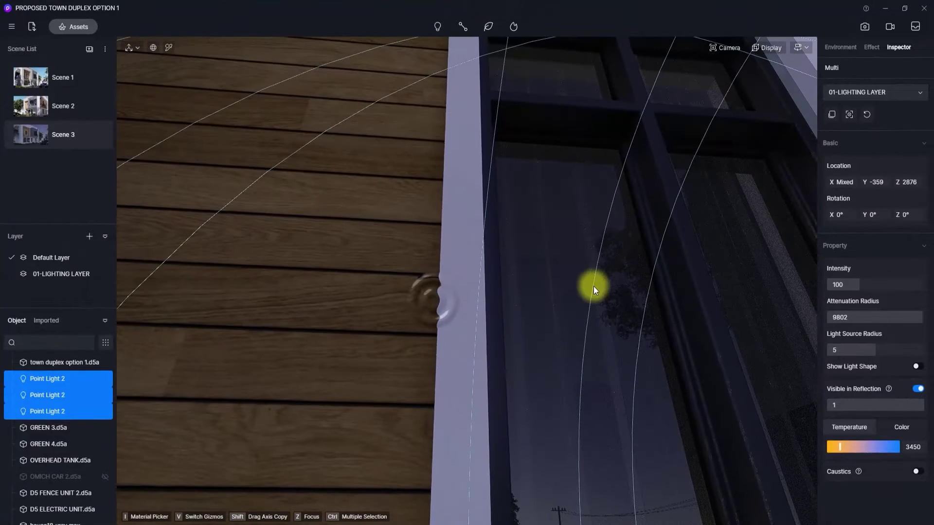
pyautogui.moveTo(594, 286); pyautogui.dragTo(558, 464, button='right')
pyautogui.scroll(3, 532, 451)
pyautogui.click(565, 501)
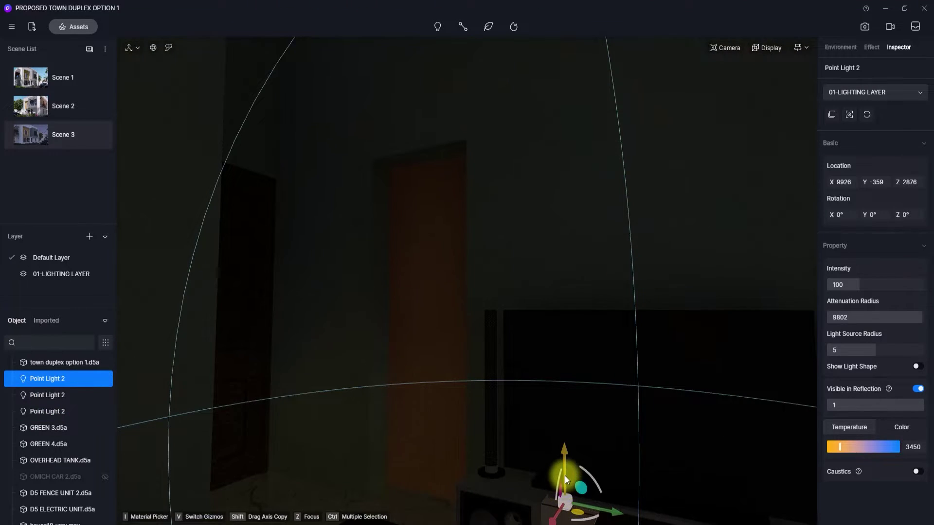
pyautogui.moveTo(565, 476); pyautogui.dragTo(589, 282)
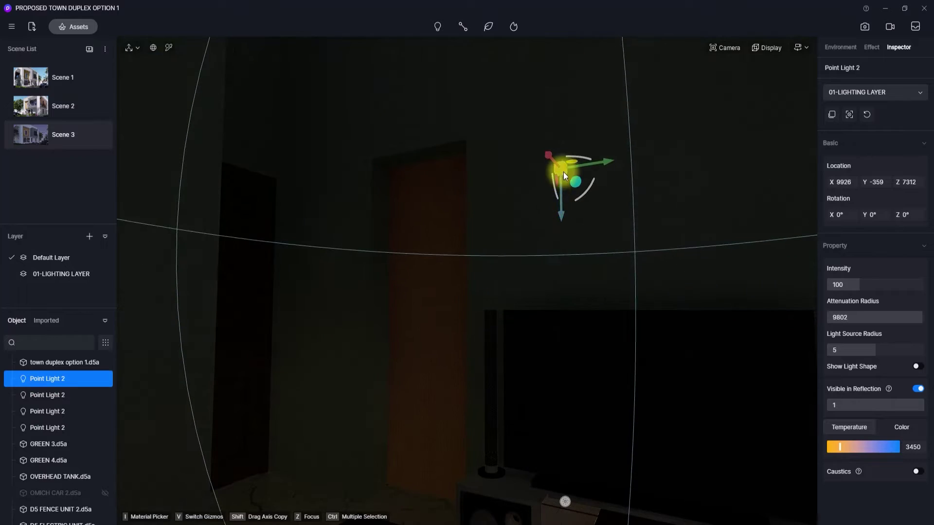
pyautogui.moveTo(564, 172); pyautogui.dragTo(405, 334)
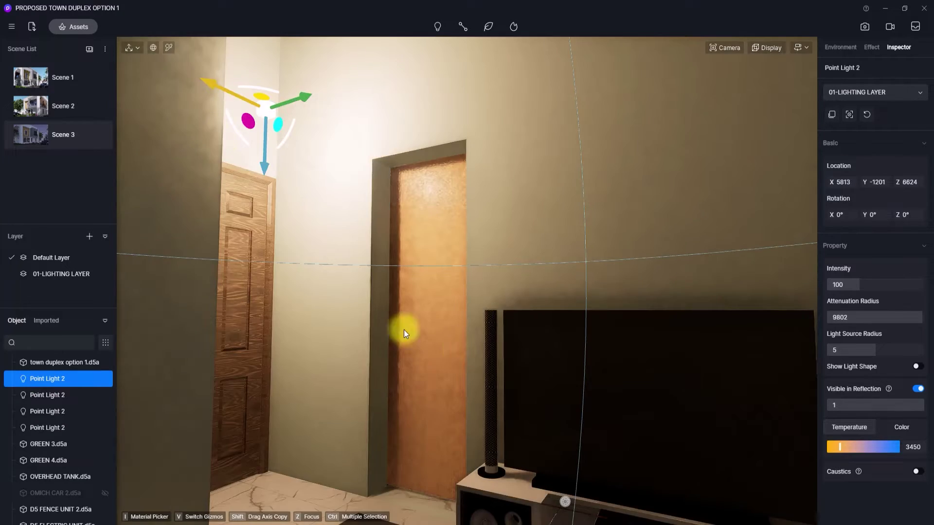
# Move the upper-floor point light along the Y axis to about Y -195.
pyautogui.moveTo(404, 333); pyautogui.dragTo(31, 166, button='right')
pyautogui.scroll(-2, 431, 290)
pyautogui.scroll(2, 558, 328)
pyautogui.scroll(-1, 694, 276)
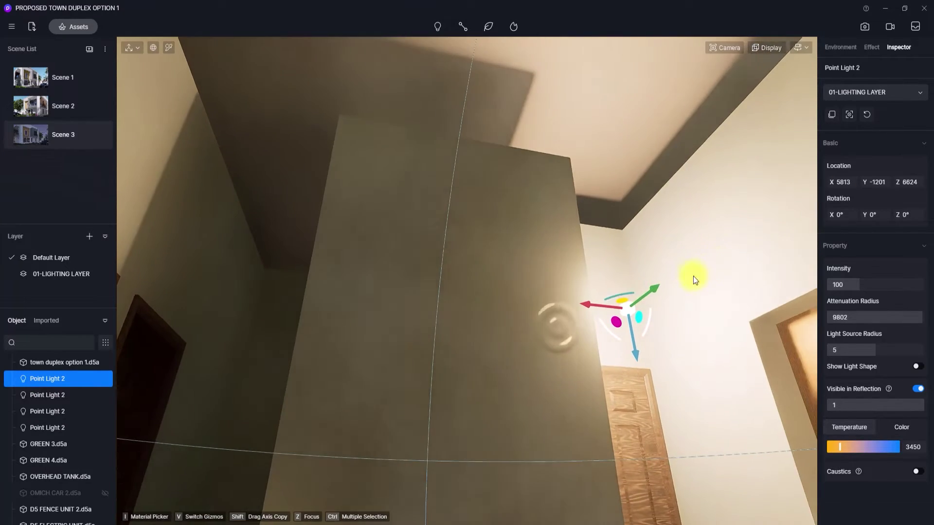
pyautogui.moveTo(656, 287); pyautogui.dragTo(815, 187)
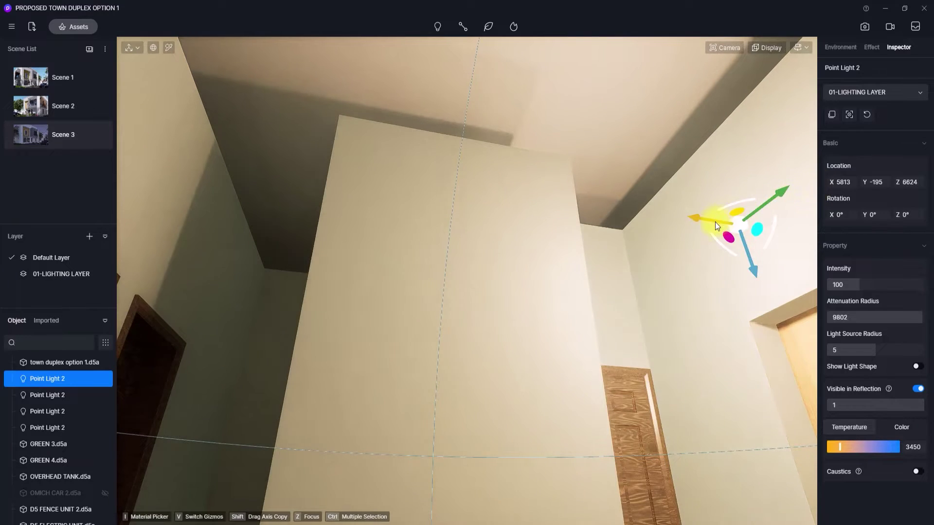
# Copy the upper-floor point light in succession to about X 3528, Y -195, to X 3528, Y -1047, and to X 9842, Y -1047.
pyautogui.keyDown('shift'); pyautogui.moveTo(715, 222); pyautogui.dragTo(203, 180); pyautogui.keyUp('shift')
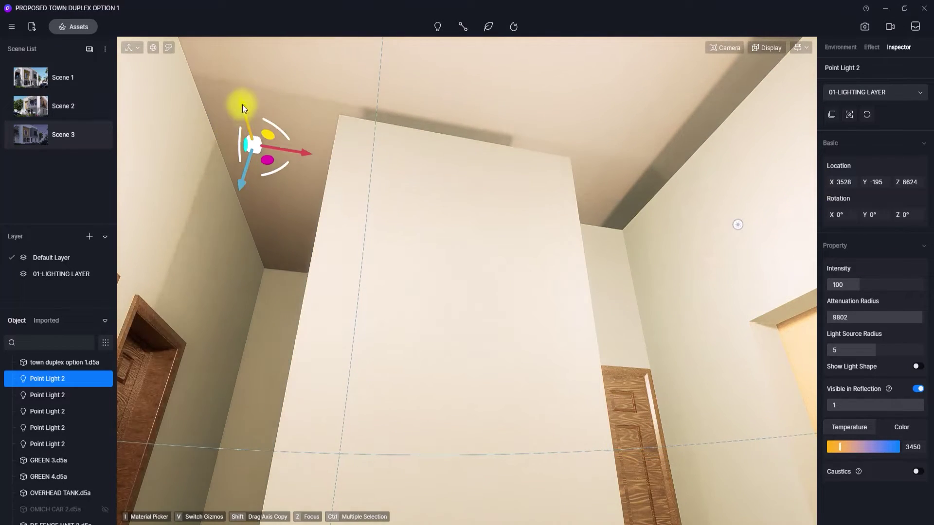
pyautogui.keyDown('shift'); pyautogui.moveTo(243, 104); pyautogui.dragTo(253, 240); pyautogui.keyUp('shift')
pyautogui.moveTo(434, 177); pyautogui.dragTo(517, 523, button='right')
pyautogui.scroll(-3, 429, 398)
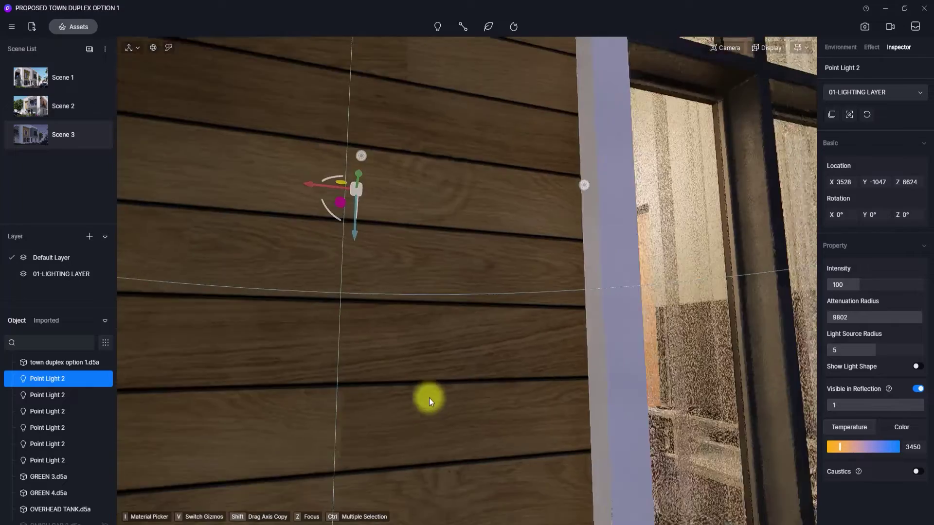
pyautogui.moveTo(429, 398); pyautogui.dragTo(312, 422, button='right')
pyautogui.scroll(-3, 302, 430)
pyautogui.keyDown('shift'); pyautogui.moveTo(329, 402); pyautogui.dragTo(829, 471); pyautogui.keyUp('shift')
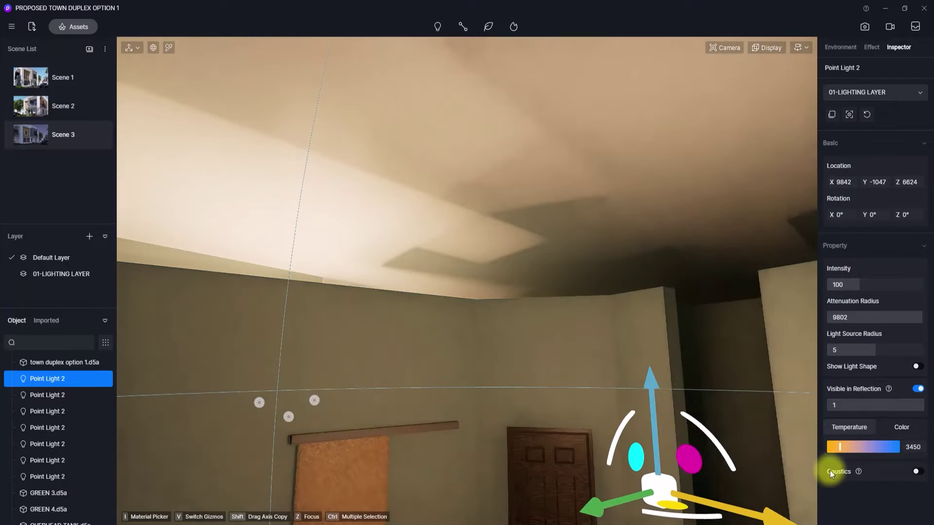
# Return to Scene 3, make 01-LIGHTING LAYER visible and update the scene.
pyautogui.press('z')
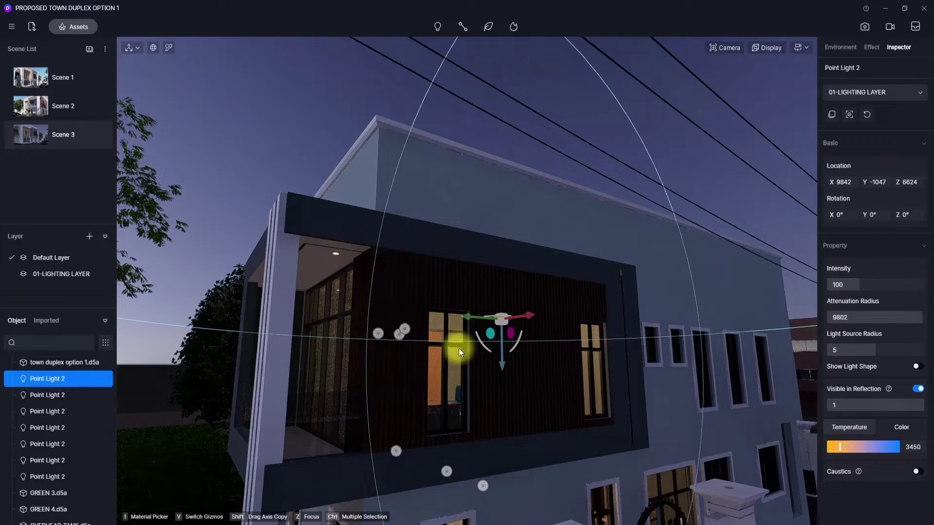
pyautogui.click(19, 138)
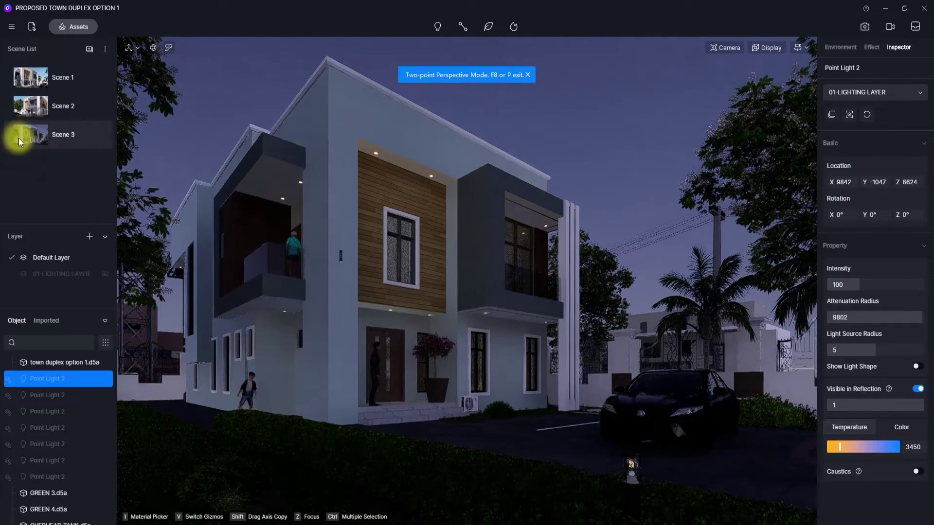
pyautogui.click(103, 274)
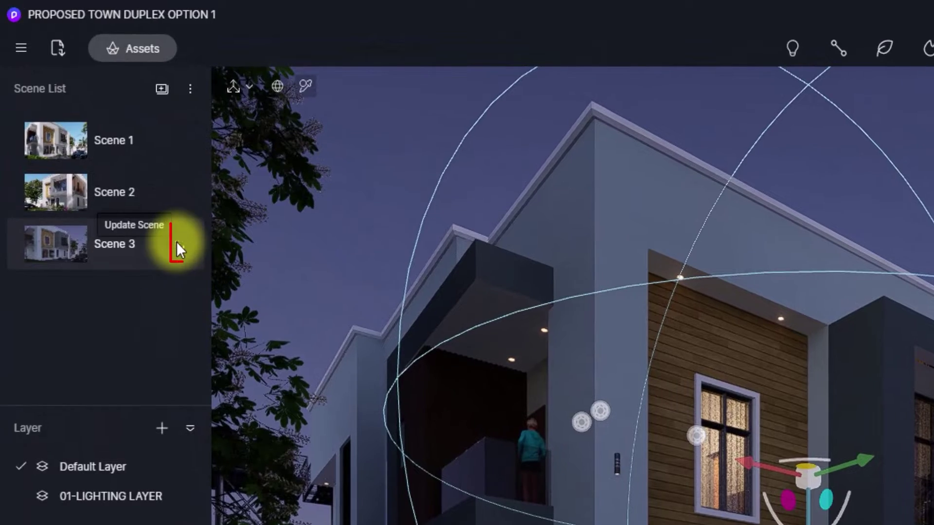
pyautogui.click(176, 241)
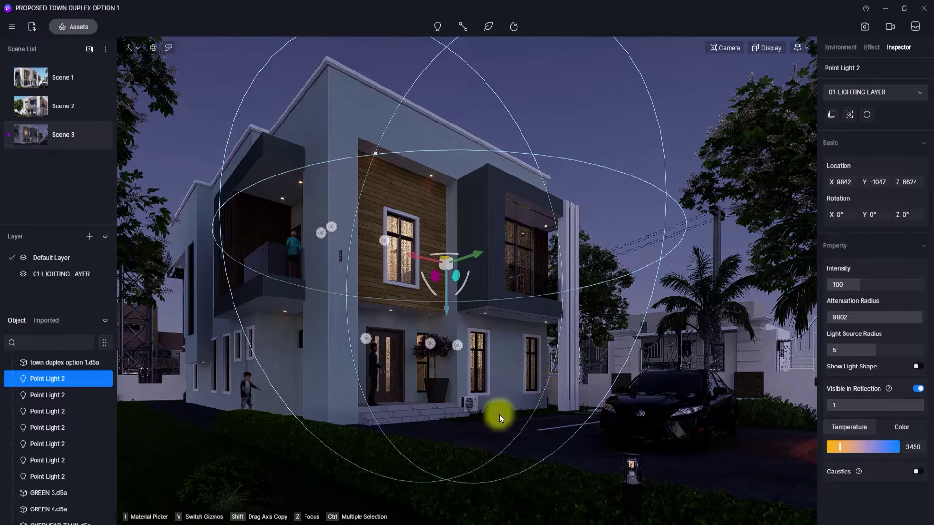
# Move the bollard light beside the front hedge to about X -1426, Y 12686.
pyautogui.moveTo(760, 510); pyautogui.dragTo(579, 387, button='right')
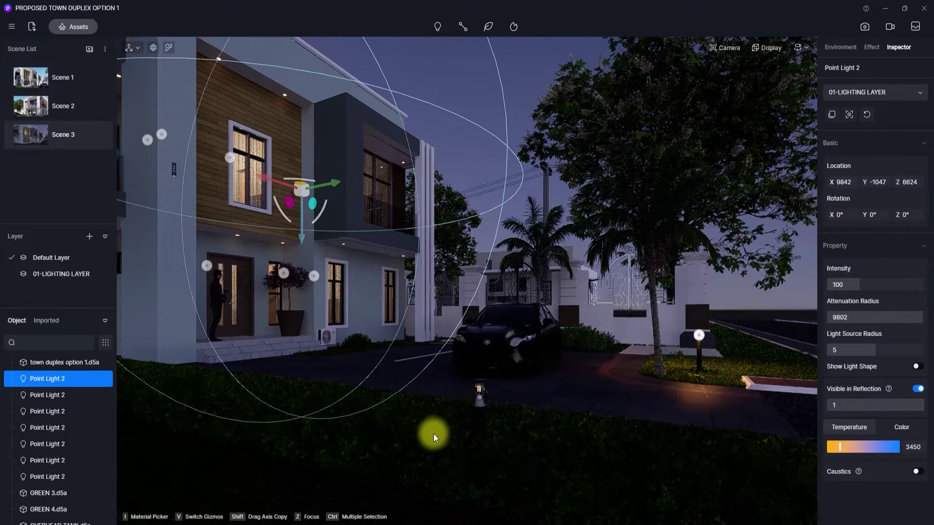
pyautogui.moveTo(434, 433); pyautogui.dragTo(431, 436, button='right')
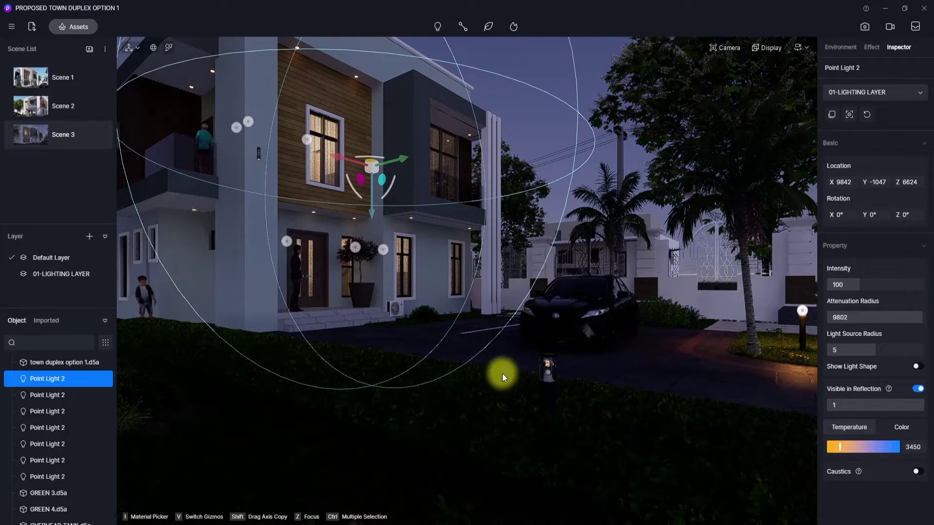
pyautogui.moveTo(502, 373); pyautogui.dragTo(744, 338, button='right')
pyautogui.scroll(2, 466, 374)
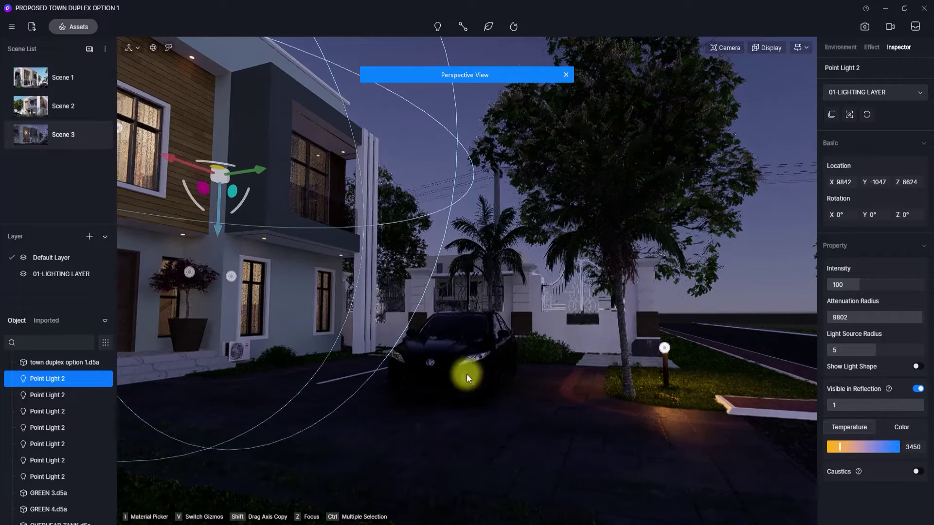
pyautogui.moveTo(466, 374); pyautogui.dragTo(236, 513, button='right')
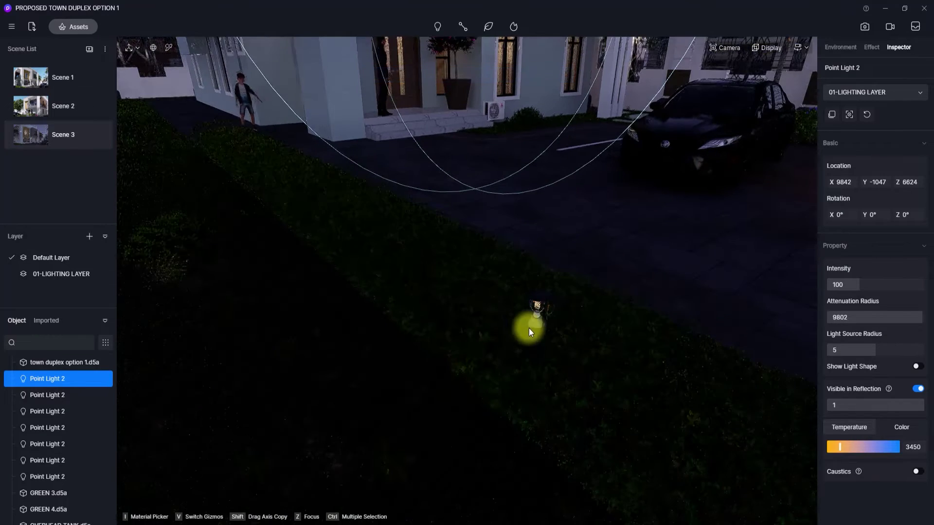
pyautogui.click(534, 352)
pyautogui.moveTo(523, 463); pyautogui.dragTo(468, 491)
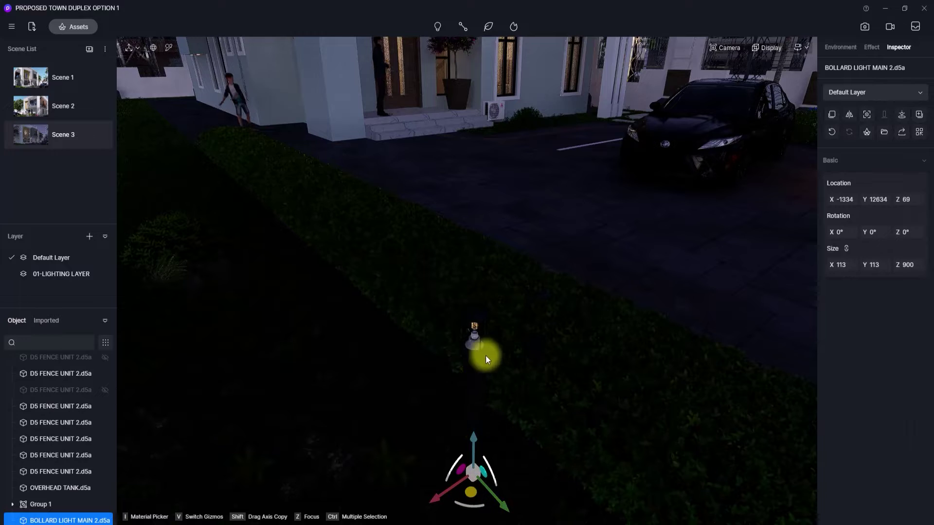
pyautogui.moveTo(491, 320); pyautogui.dragTo(462, 395, button='right')
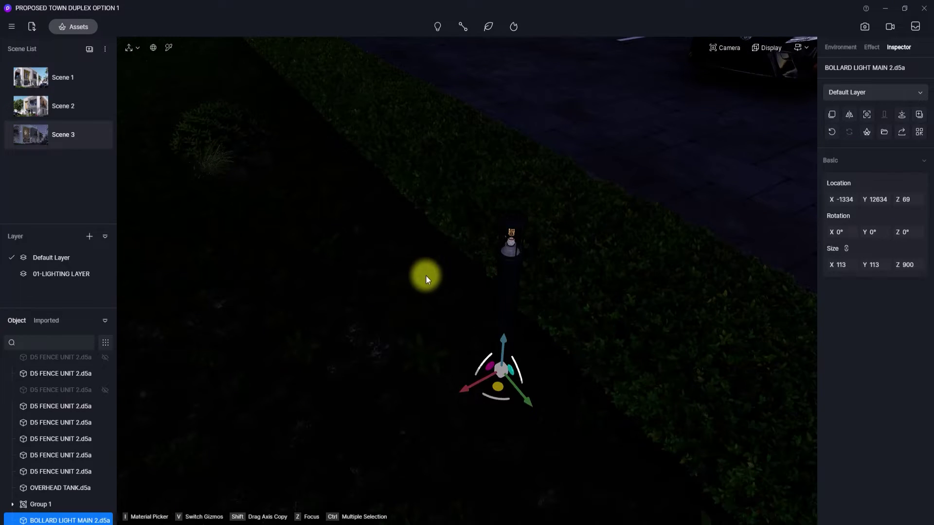
pyautogui.moveTo(527, 335); pyautogui.dragTo(582, 248, button='right')
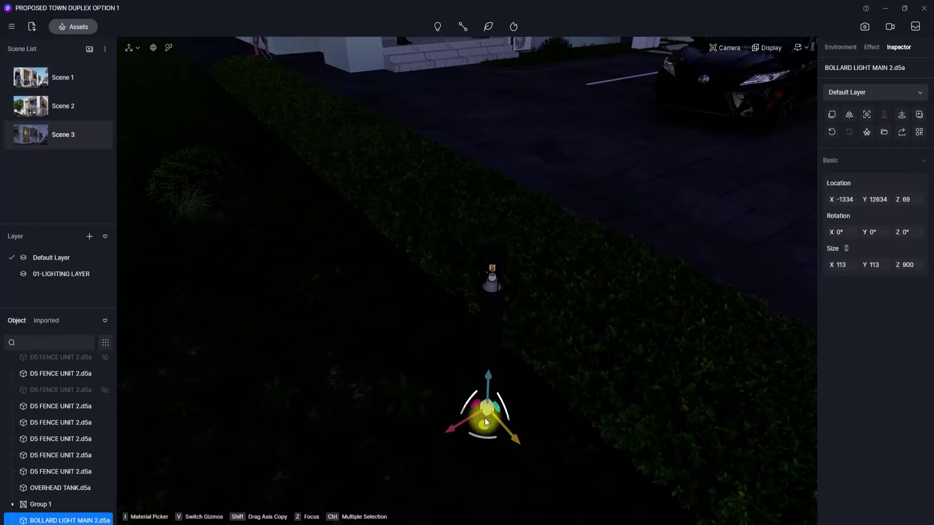
pyautogui.moveTo(480, 444); pyautogui.dragTo(473, 444)
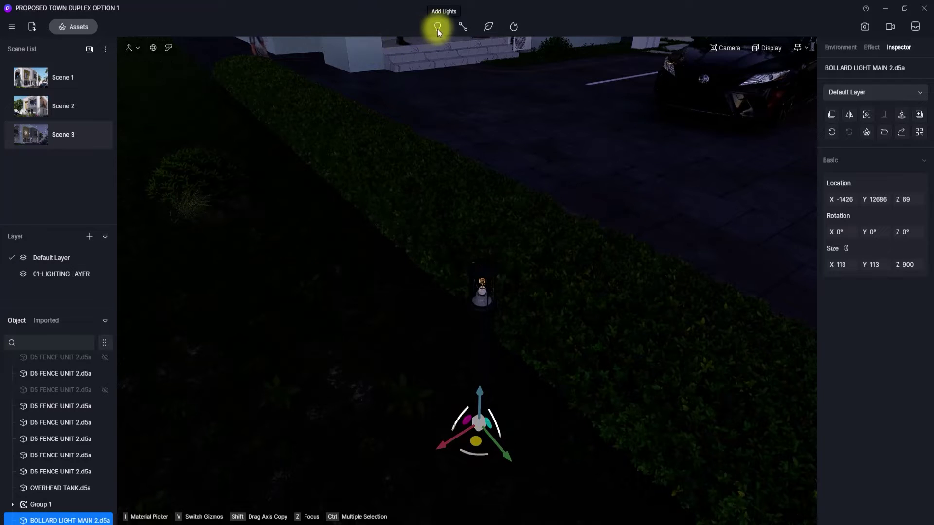
# Add a point light to the bollard light and position it at the bulb, at about X -1398, Y 12658, Z 895.
pyautogui.moveTo(437, 28)
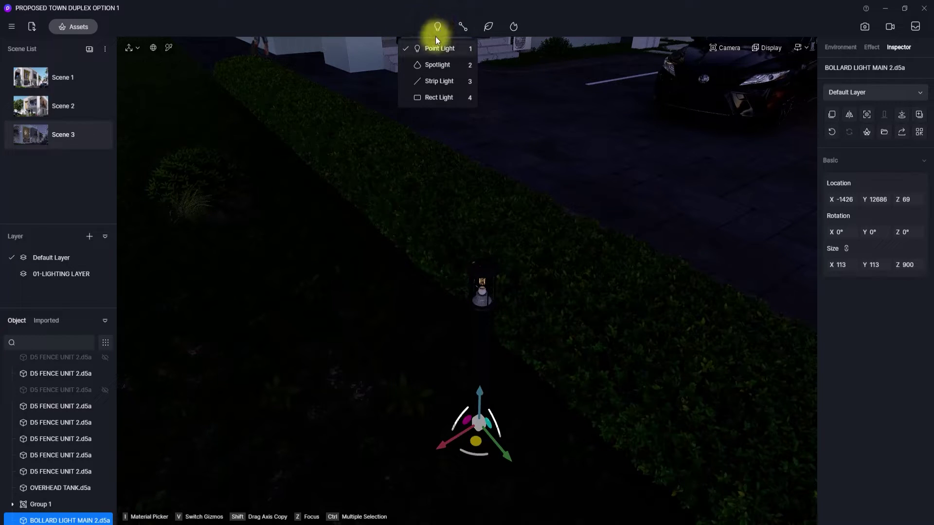
pyautogui.click(432, 50)
pyautogui.click(472, 283)
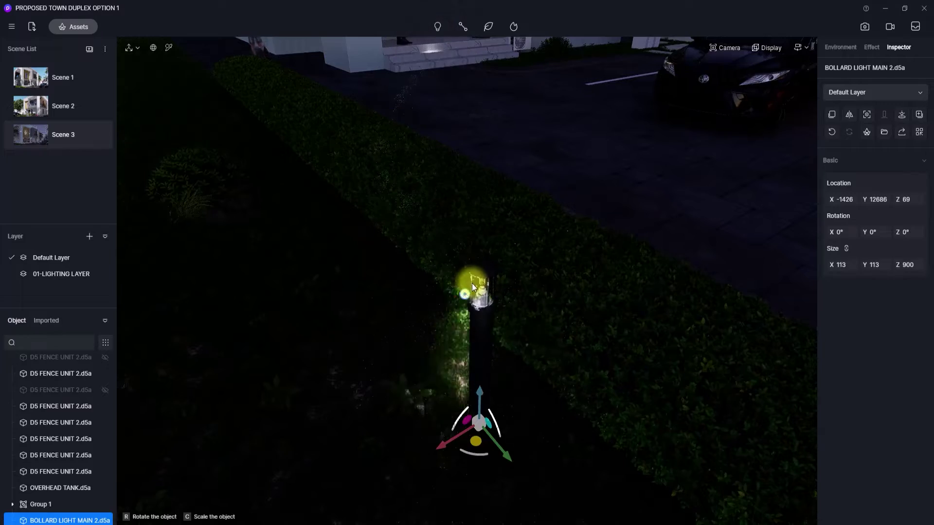
pyautogui.scroll(6, 334, 469)
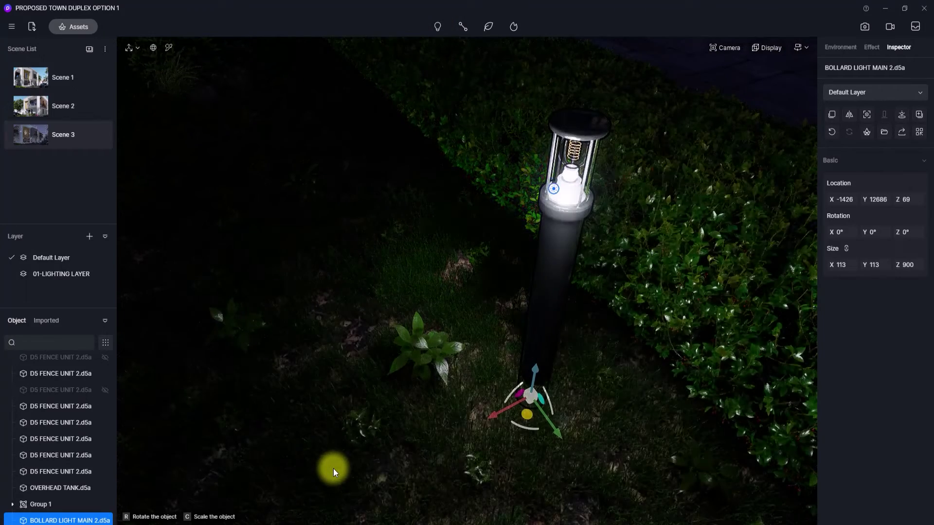
pyautogui.click(567, 170)
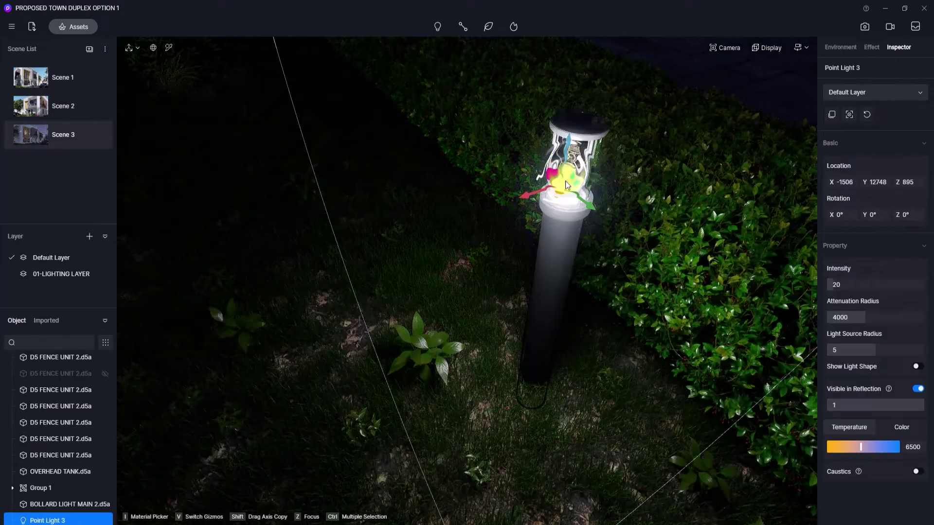
pyautogui.moveTo(556, 197); pyautogui.dragTo(573, 161)
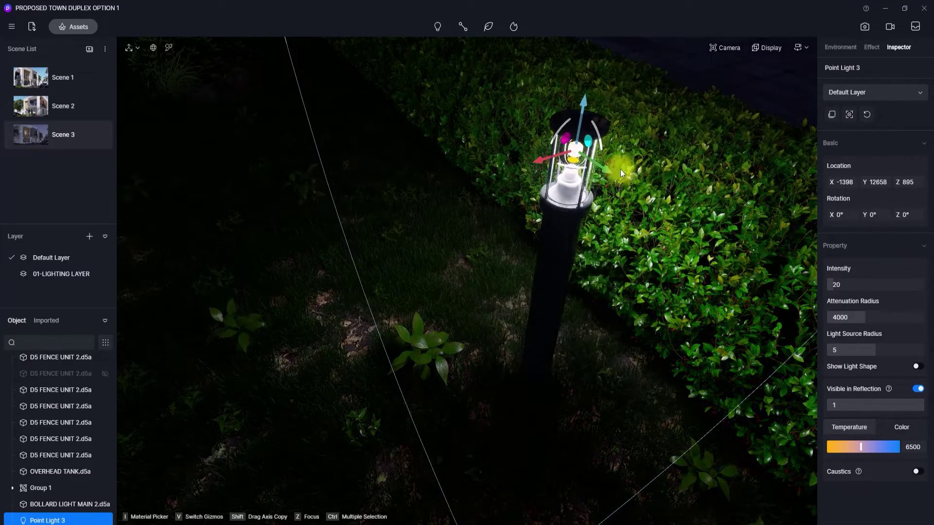
pyautogui.moveTo(536, 240); pyautogui.dragTo(742, 214, button='right')
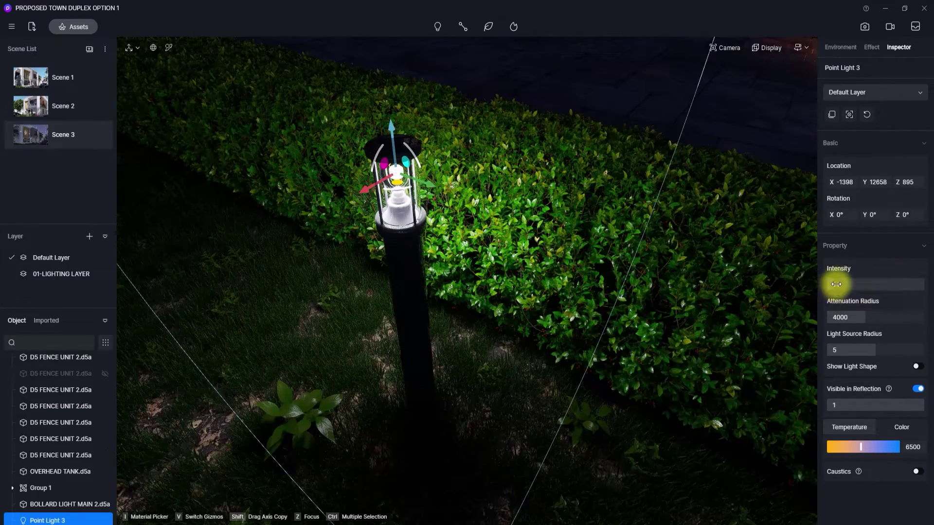
# Set the bollard point light's intensity to 75, attenuation radius to about 8859 and colour temperature to about 2950.
pyautogui.moveTo(836, 284); pyautogui.dragTo(880, 285)
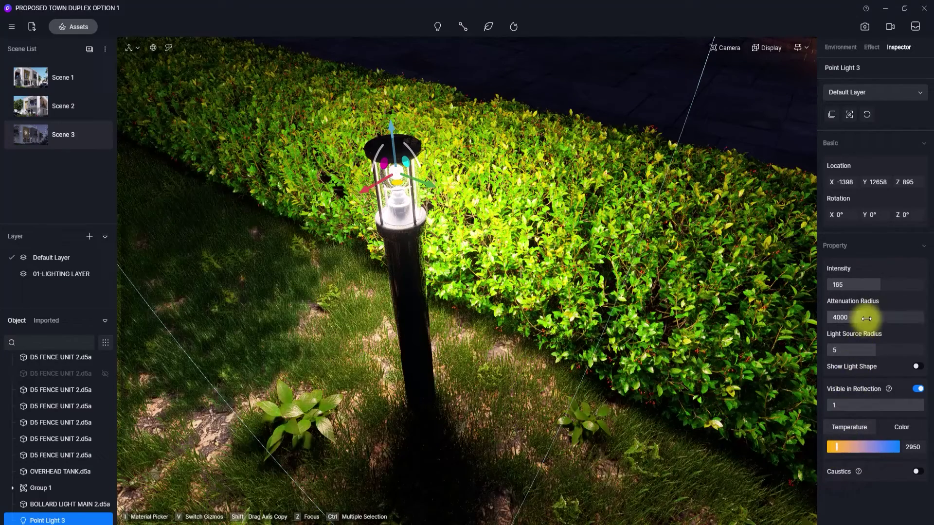
pyautogui.moveTo(866, 319); pyautogui.dragTo(913, 321)
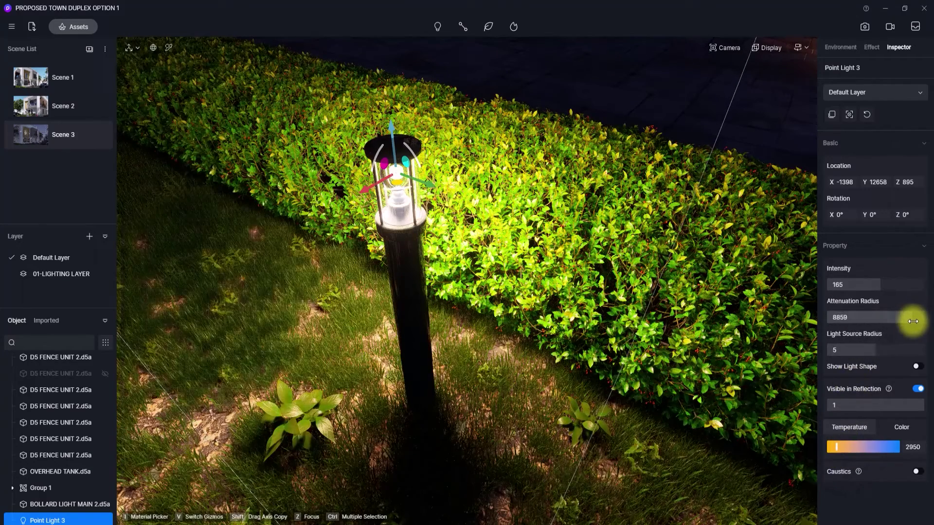
pyautogui.click(844, 287)
pyautogui.write('75')
pyautogui.press('Return')
# Assign the bollard point light to 01-LIGHTING LAYER and shift it to about X -1374, Y 12630.
pyautogui.click(859, 99)
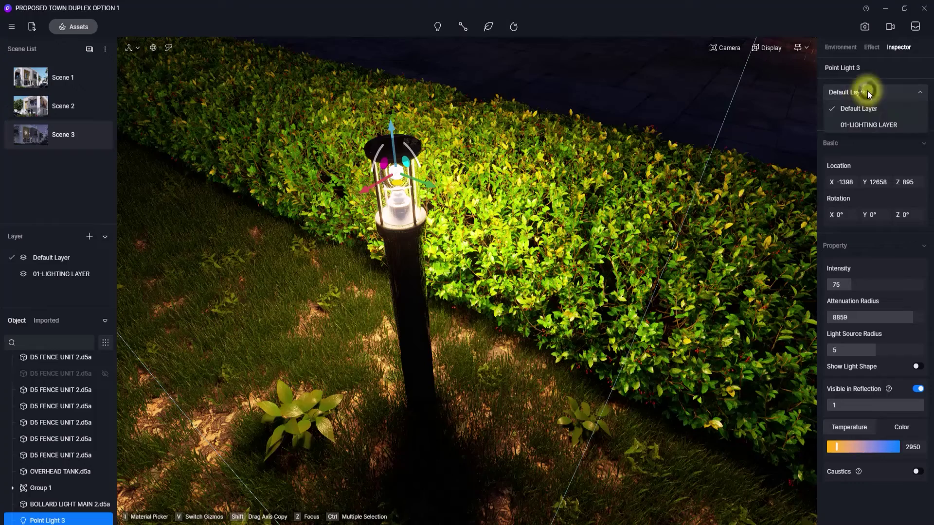
pyautogui.click(862, 126)
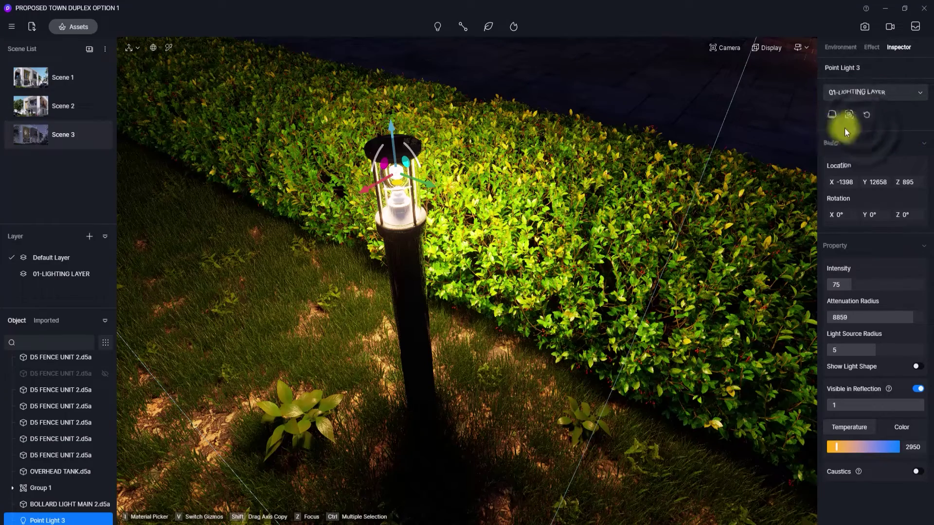
pyautogui.moveTo(399, 188); pyautogui.dragTo(396, 177)
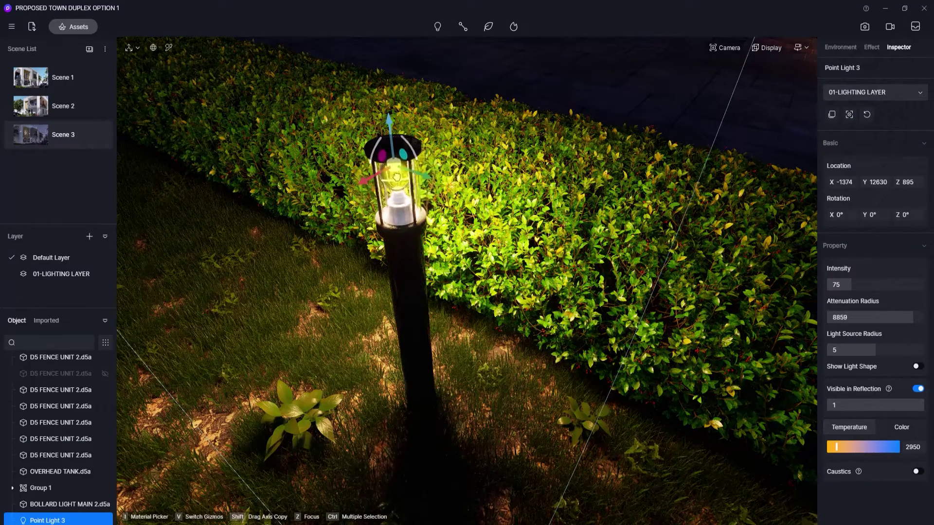
# Group the bollard light model together with Point Light 3.
pyautogui.moveTo(483, 226); pyautogui.dragTo(411, 203, button='right')
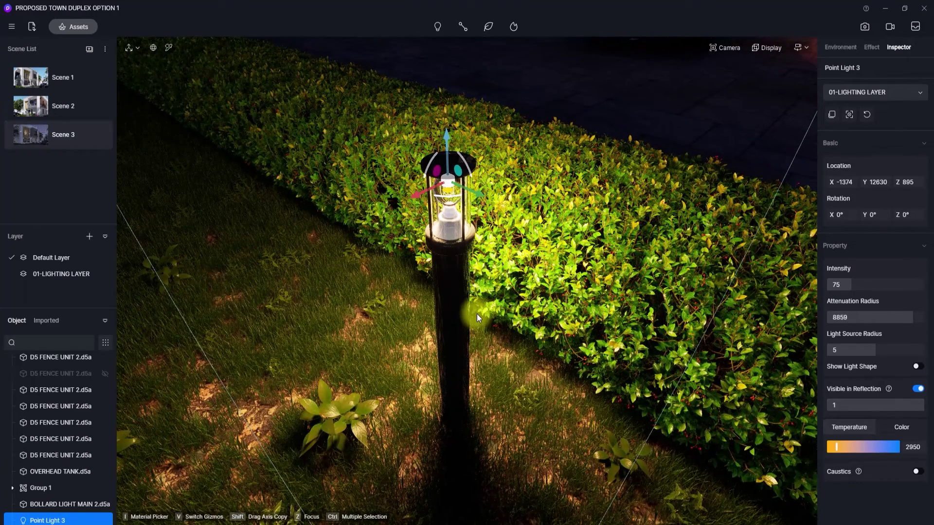
pyautogui.click(445, 264)
pyautogui.click(448, 186)
pyautogui.keyDown('ctrl'); pyautogui.click(449, 183); pyautogui.keyUp('ctrl')
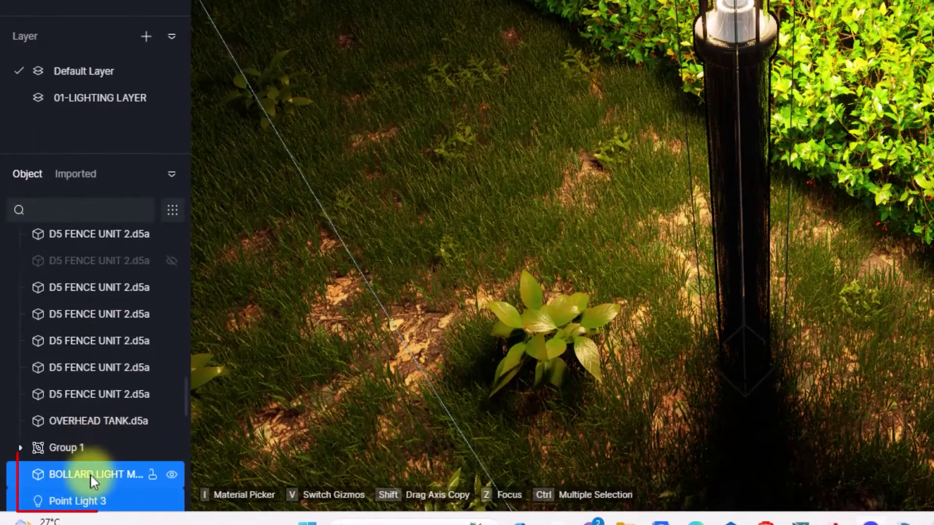
pyautogui.rightClick(90, 477)
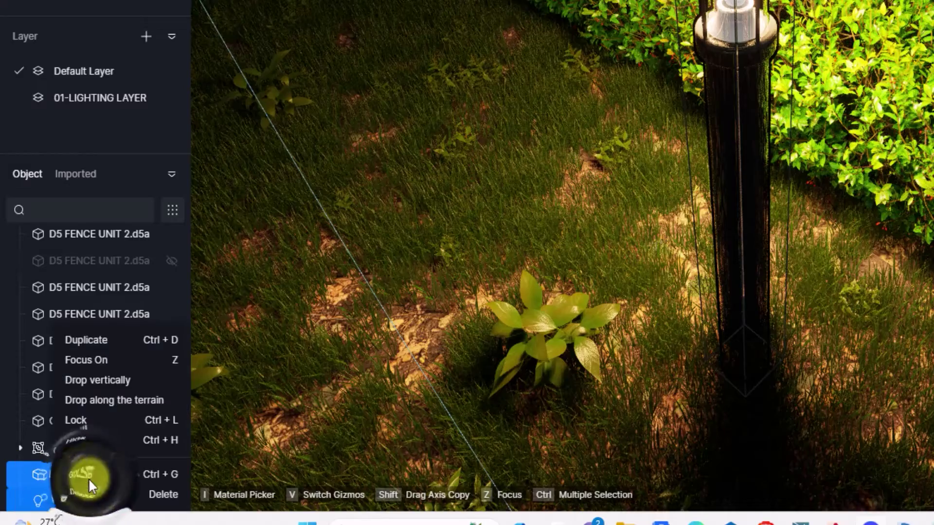
pyautogui.click(88, 476)
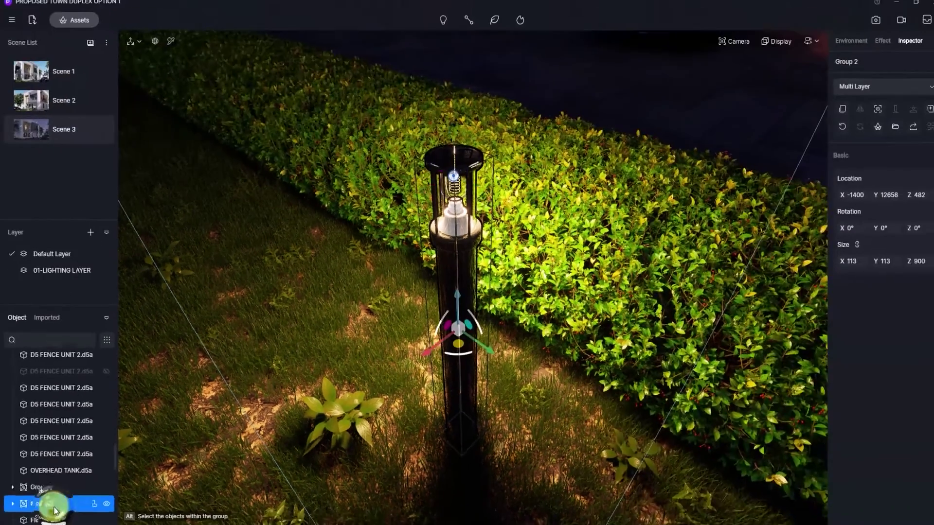
# Move the bollard light group into the driveway hedge at about X -945, Y 12819.
pyautogui.doubleClick(54, 507)
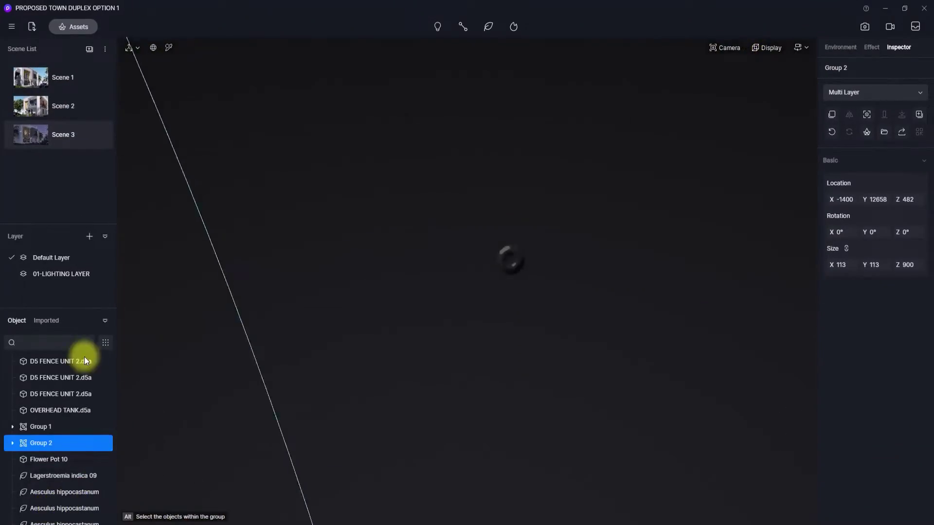
pyautogui.scroll(-5, 289, 471)
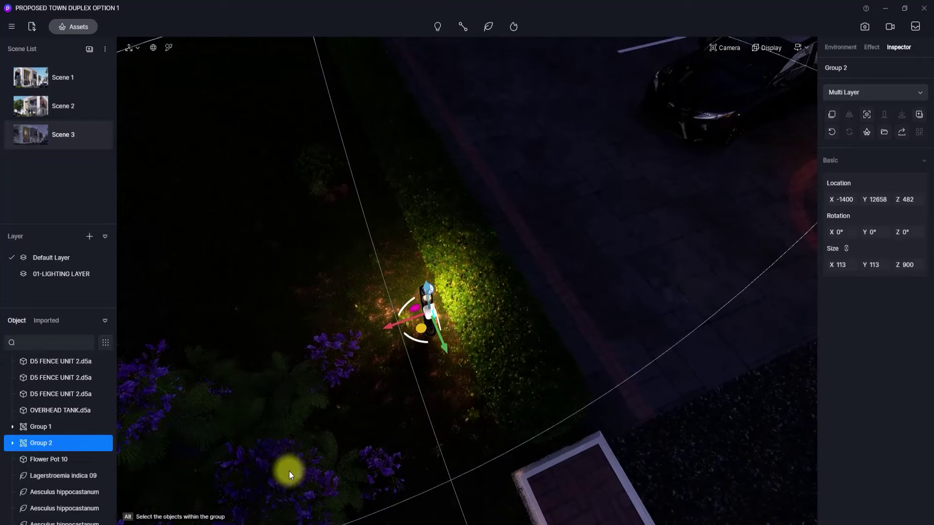
pyautogui.moveTo(418, 340); pyautogui.dragTo(459, 332)
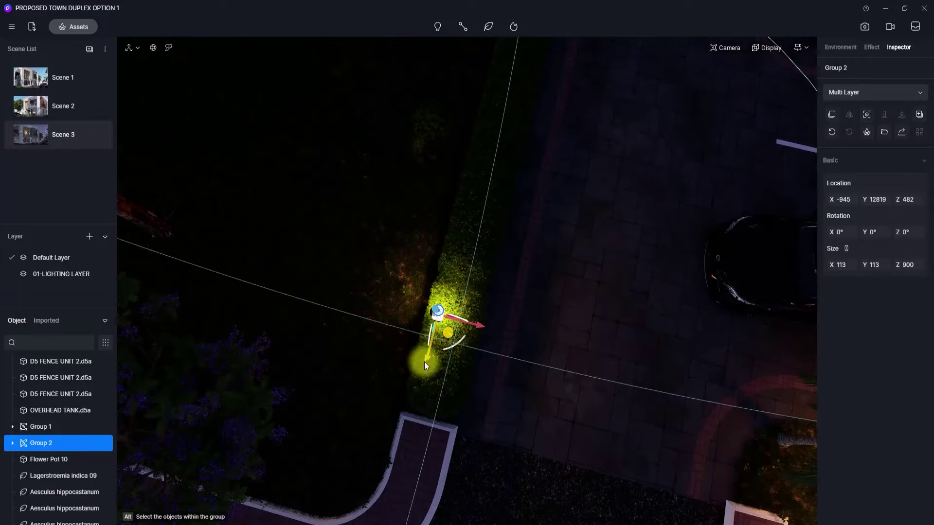
# Copy the bollard light group along the driveway hedge to about Y 9396 and then about Y 5251.
pyautogui.keyDown('shift'); pyautogui.moveTo(424, 362); pyautogui.dragTo(477, 192); pyautogui.keyUp('shift')
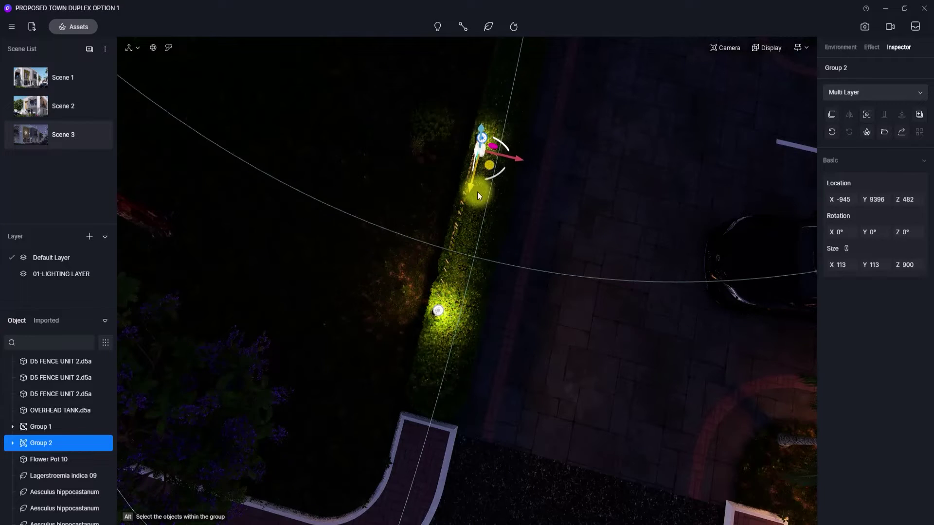
pyautogui.moveTo(477, 192); pyautogui.dragTo(594, 83, button='right')
pyautogui.keyDown('alt'); pyautogui.moveTo(427, 371); pyautogui.dragTo(451, 221); pyautogui.keyUp('alt')
pyautogui.moveTo(486, 307); pyautogui.dragTo(586, 62, button='right')
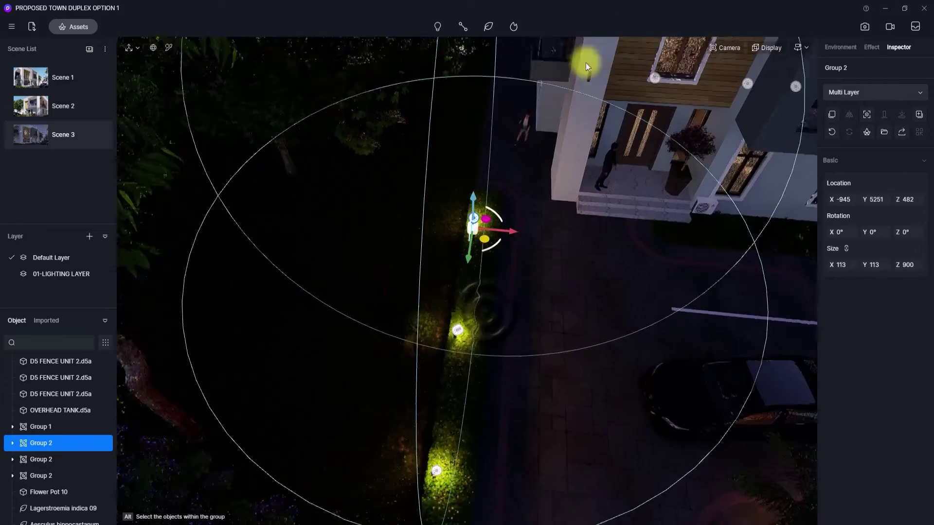
# Copy the bollard group to the front lawn, the palm bed by the driveway, and beside the house at about X 7673, Y 5437.
pyautogui.keyDown('alt'); pyautogui.moveTo(392, 384); pyautogui.dragTo(317, 469); pyautogui.keyUp('alt')
pyautogui.moveTo(316, 468); pyautogui.dragTo(706, 491, button='right')
pyautogui.moveTo(507, 286); pyautogui.dragTo(271, 426, button='right')
pyautogui.keyDown('alt'); pyautogui.moveTo(273, 425); pyautogui.dragTo(532, 54); pyautogui.keyUp('alt')
pyautogui.moveTo(532, 54); pyautogui.dragTo(519, 5, button='right')
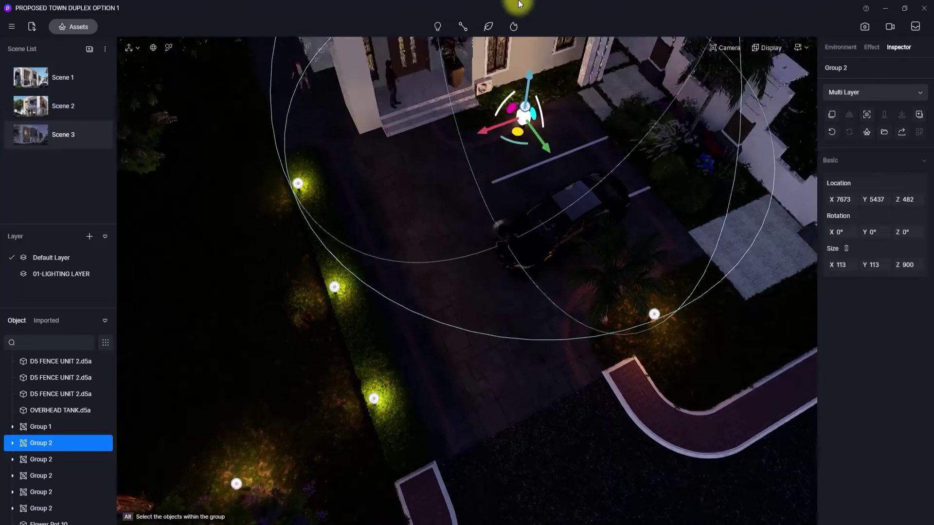
# Copy the bollard group along the side walkway as far as about X -1969, Y -9816, and return to Scene 3.
pyautogui.scroll(2, 517, 218)
pyautogui.moveTo(518, 218); pyautogui.dragTo(290, 230)
pyautogui.moveTo(462, 304); pyautogui.dragTo(600, 322, button='right')
pyautogui.scroll(3, 495, 331)
pyautogui.keyDown('alt'); pyautogui.moveTo(601, 324); pyautogui.dragTo(410, 185); pyautogui.keyUp('alt')
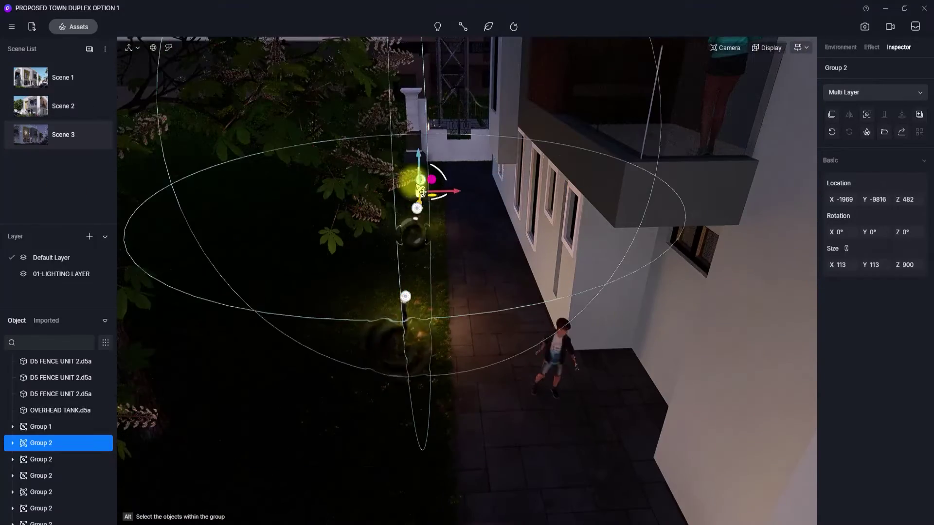
pyautogui.click(36, 132)
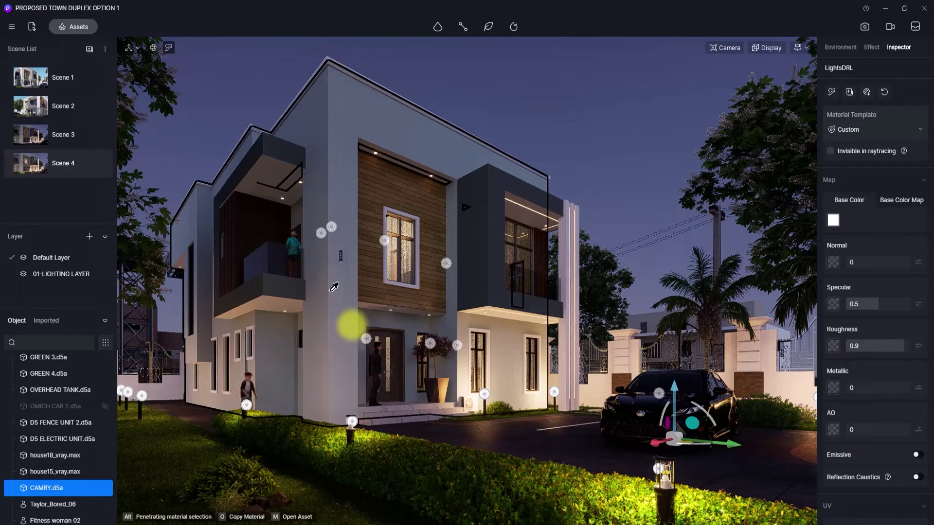
# Examine the front and the headlight of the parked black car up close.
pyautogui.moveTo(567, 355); pyautogui.dragTo(470, 204, button='right')
pyautogui.press('w')
pyautogui.scroll(-3, 469, 200)
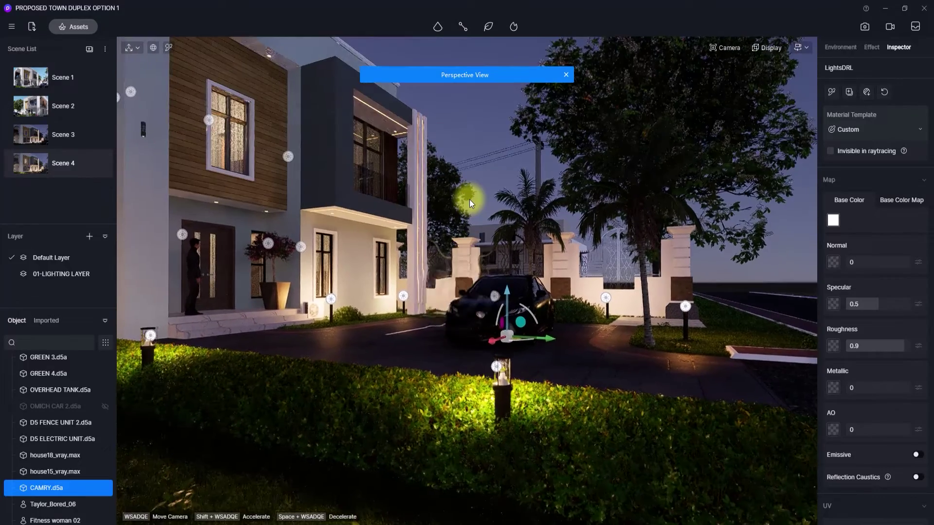
pyautogui.click(796, 51)
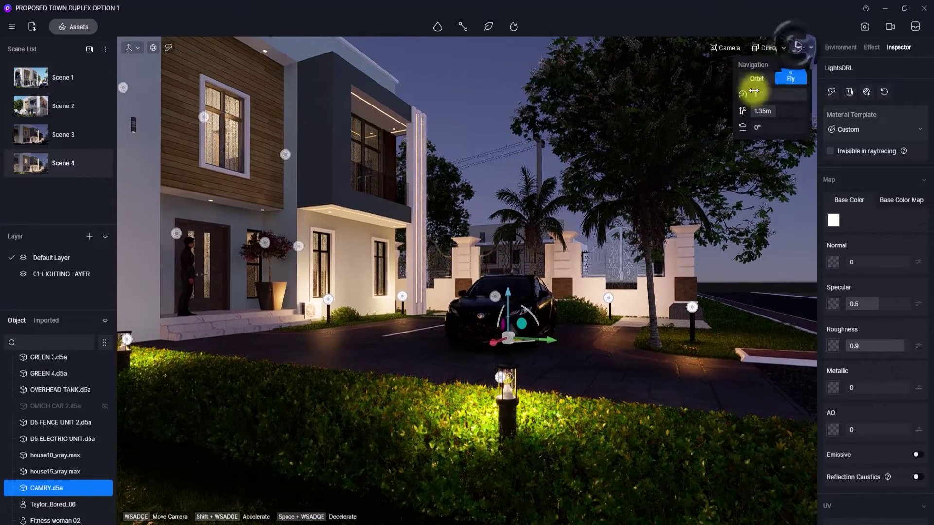
pyautogui.scroll(3, 481, 344)
pyautogui.moveTo(481, 343); pyautogui.dragTo(384, 427, button='right')
pyautogui.scroll(4, 385, 422)
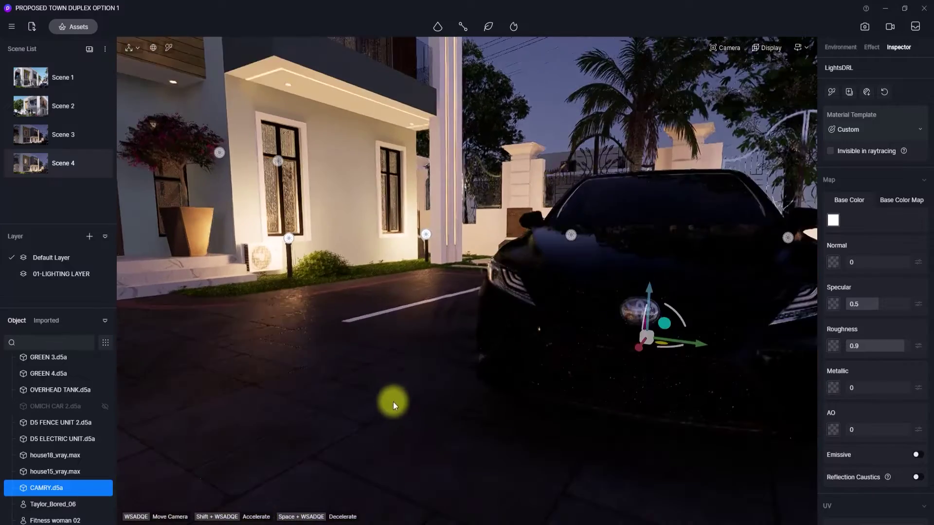
pyautogui.moveTo(425, 332); pyautogui.dragTo(568, 284, button='right')
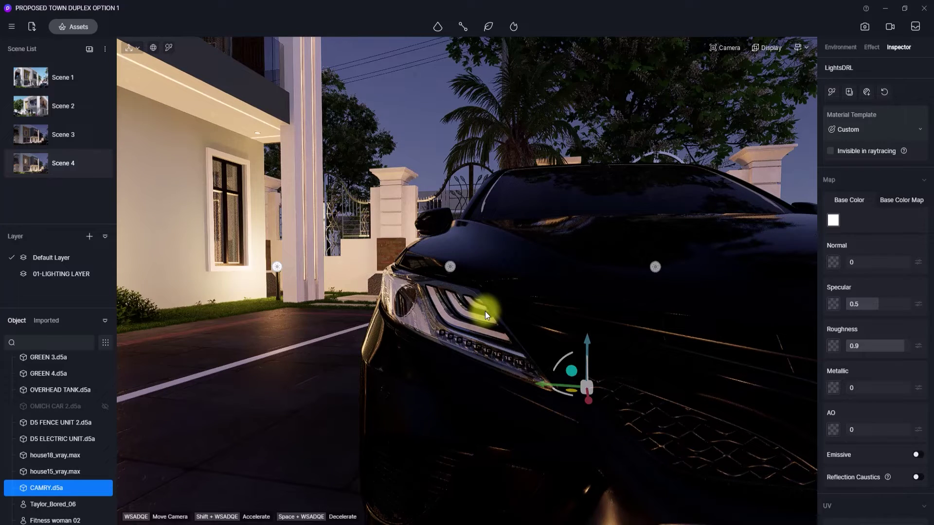
pyautogui.press('Escape')
pyautogui.moveTo(424, 296); pyautogui.dragTo(341, 267, button='right')
pyautogui.scroll(3, 455, 319)
pyautogui.scroll(-3, 455, 319)
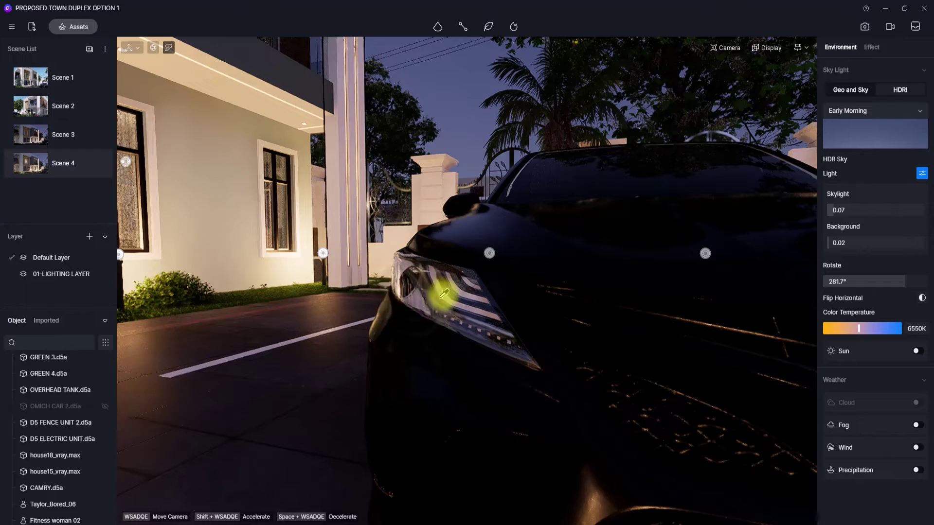
pyautogui.scroll(3, 457, 301)
pyautogui.scroll(-5, 428, 296)
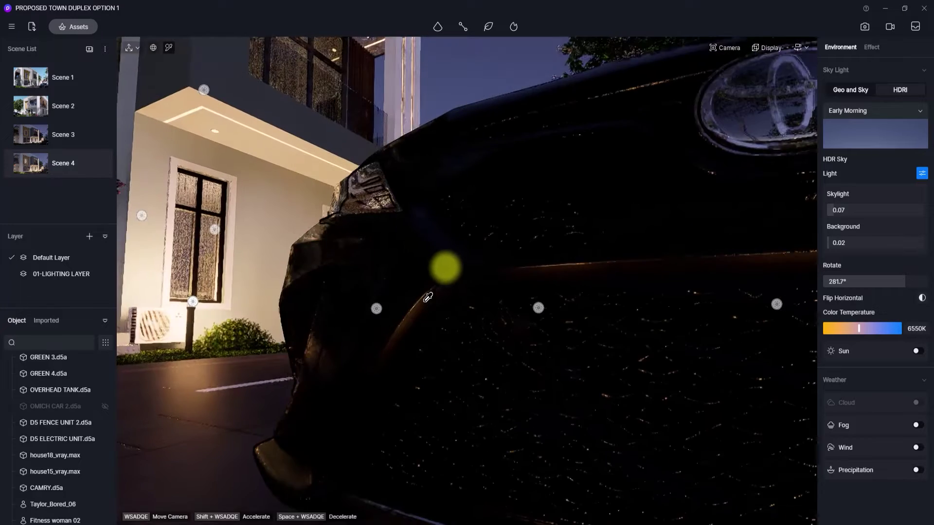
# Pick the LightsDRL material on the car's headlight, turn on its emission and set the emissive intensity to about 63.2.
pyautogui.click(802, 47)
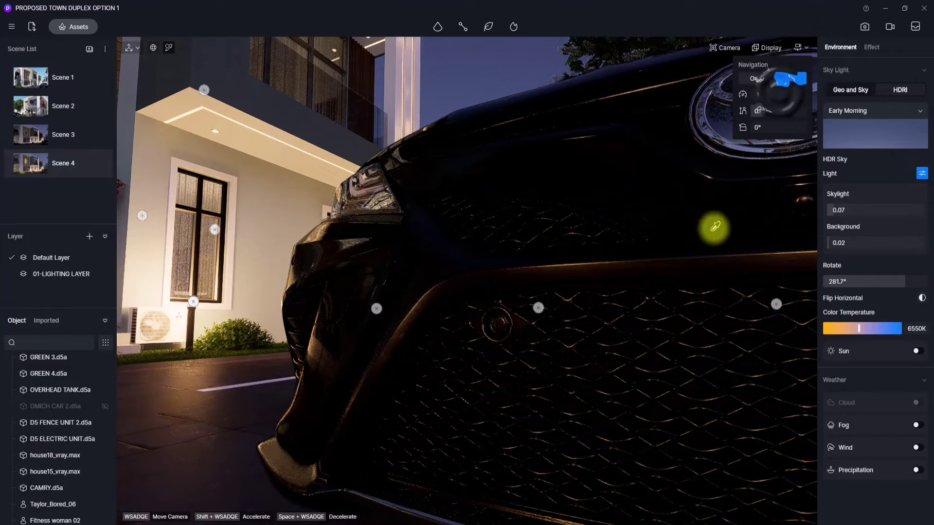
pyautogui.moveTo(713, 228); pyautogui.dragTo(389, 117, button='right')
pyautogui.moveTo(627, 270); pyautogui.dragTo(587, 309, button='right')
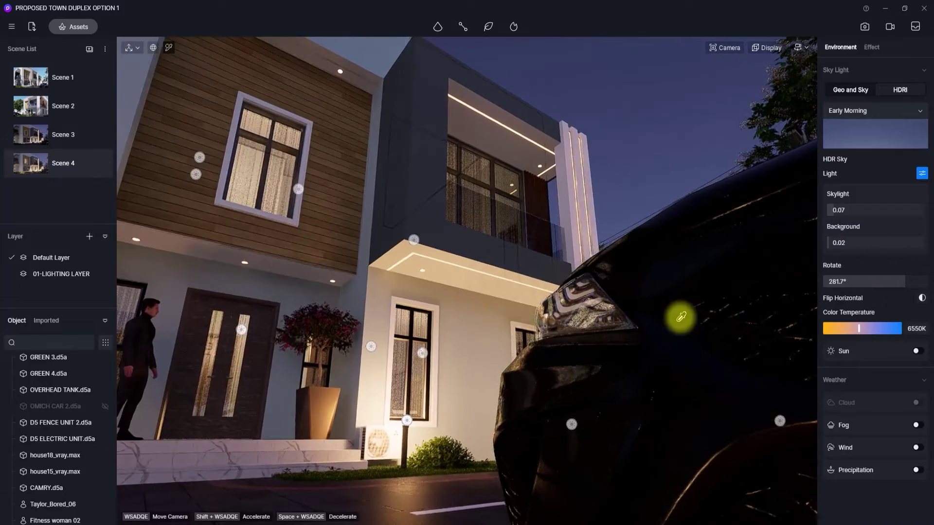
pyautogui.moveTo(680, 317); pyautogui.dragTo(491, 327, button='right')
pyautogui.scroll(4, 492, 328)
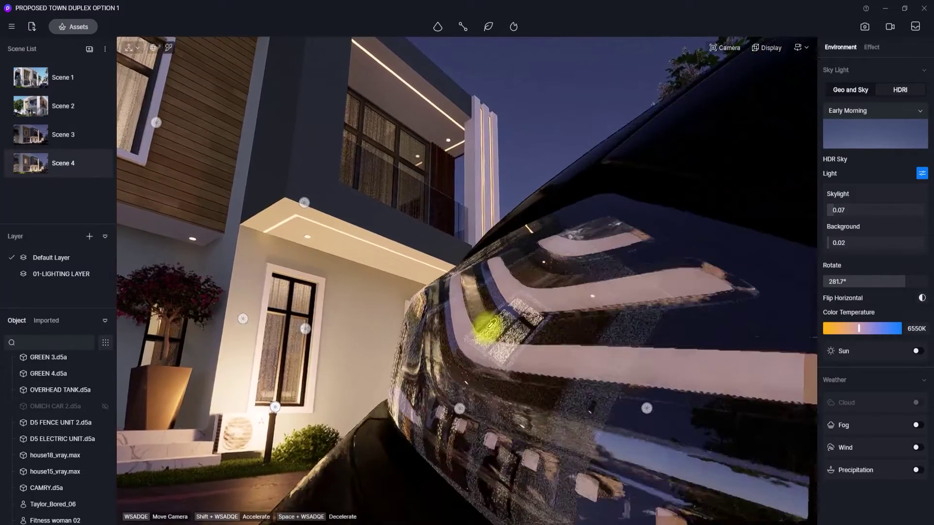
pyautogui.moveTo(316, 281); pyautogui.dragTo(462, 346, button='right')
pyautogui.click(460, 354)
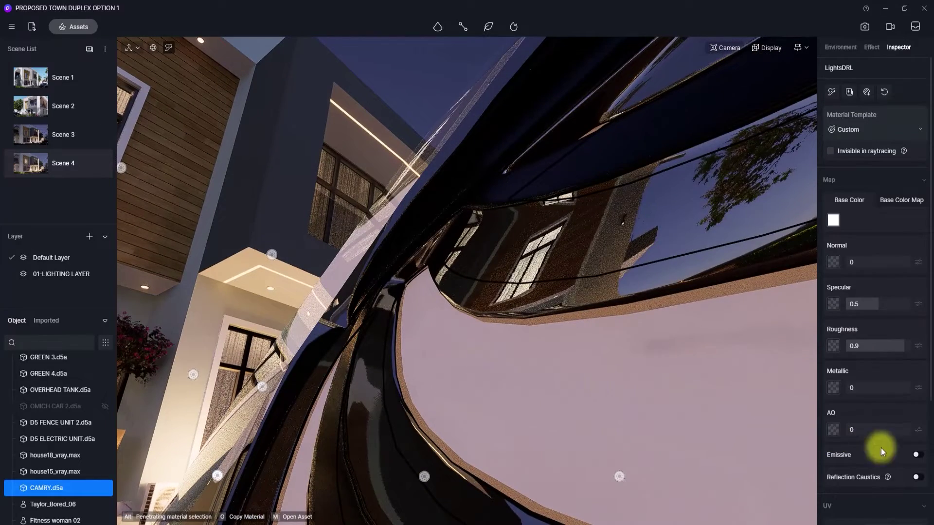
pyautogui.click(918, 455)
pyautogui.scroll(3, 586, 393)
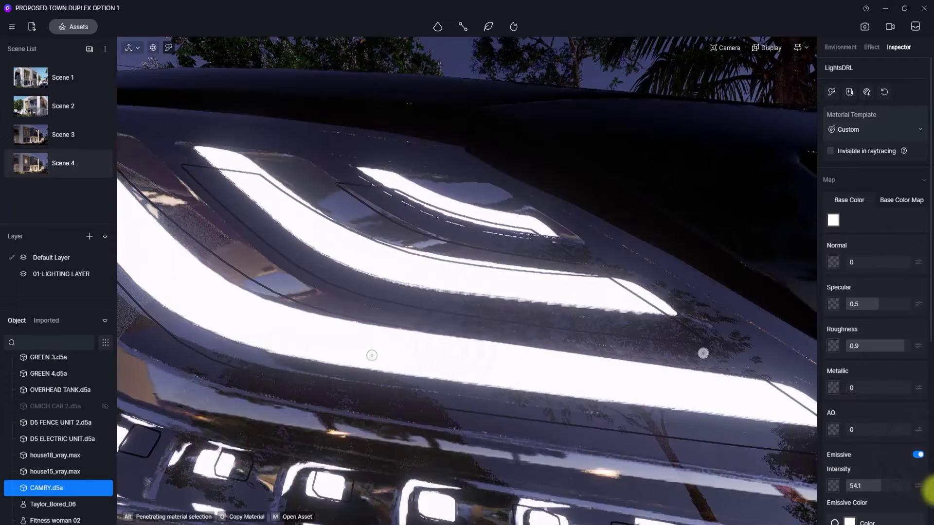
pyautogui.moveTo(871, 486); pyautogui.dragTo(888, 487)
# Add a spotlight on the car's headlight at about X 4099, Y 9893, Z 852.
pyautogui.moveTo(588, 316); pyautogui.dragTo(564, 235, button='middle')
pyautogui.scroll(-3, 439, 445)
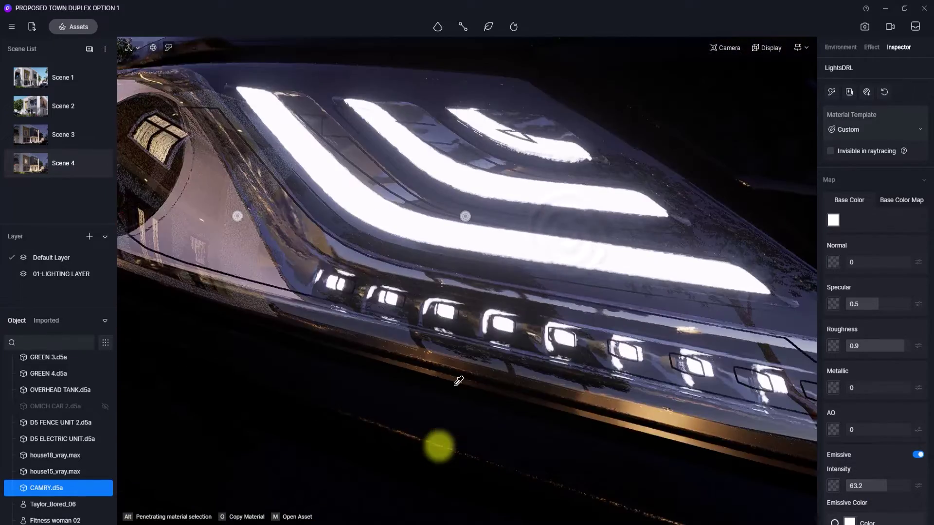
pyautogui.scroll(-6, 439, 446)
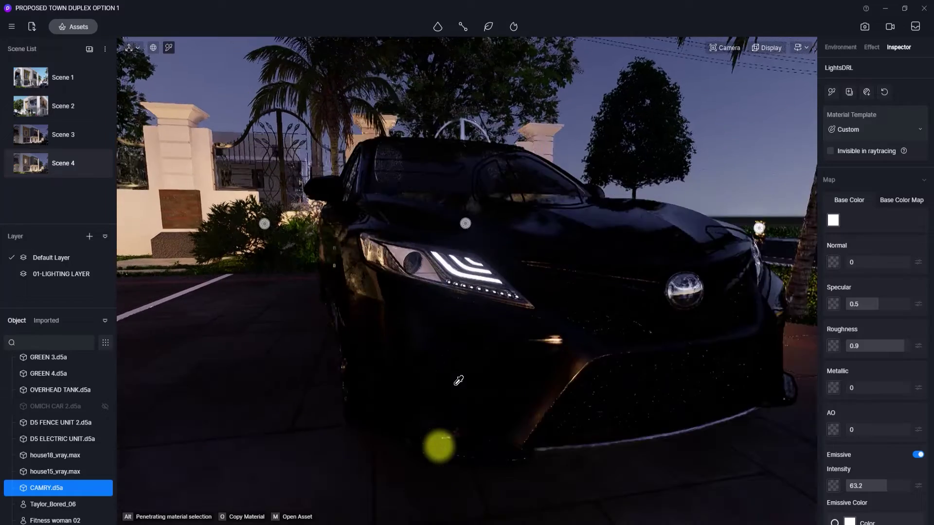
pyautogui.moveTo(433, 26)
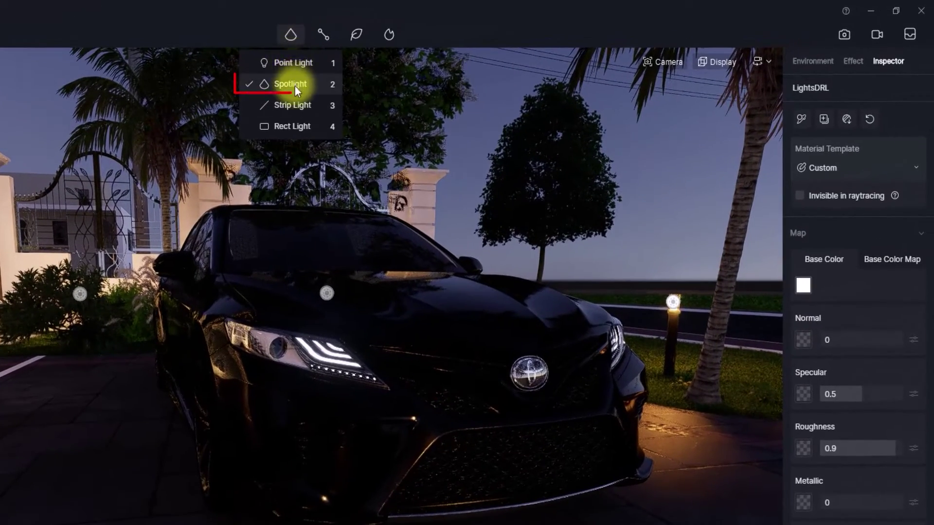
pyautogui.click(291, 84)
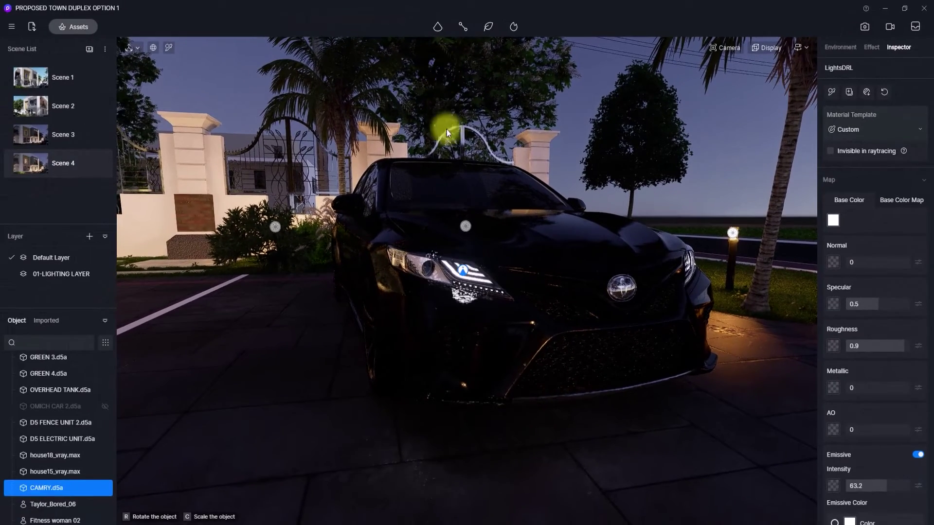
pyautogui.click(459, 282)
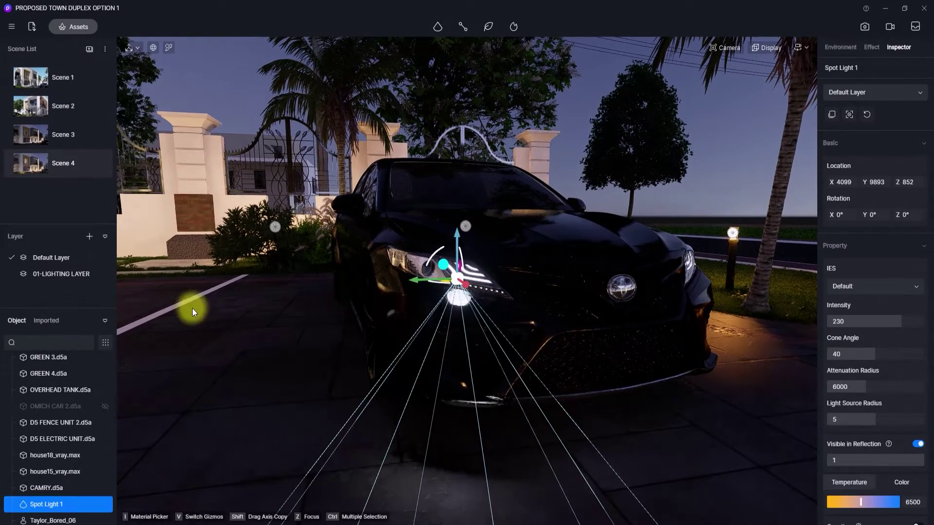
# Rotate the headlight spotlight to about 298° around Y so it aims forward from the car.
pyautogui.moveTo(396, 321); pyautogui.dragTo(298, 341, button='right')
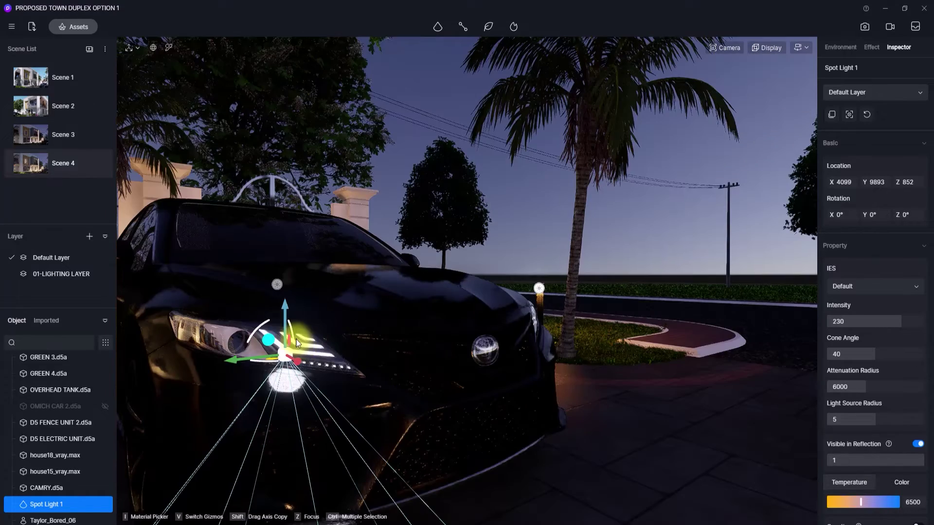
pyautogui.moveTo(287, 319); pyautogui.dragTo(435, 442)
pyautogui.moveTo(435, 441); pyautogui.dragTo(395, 475, button='right')
pyautogui.scroll(-2, 395, 474)
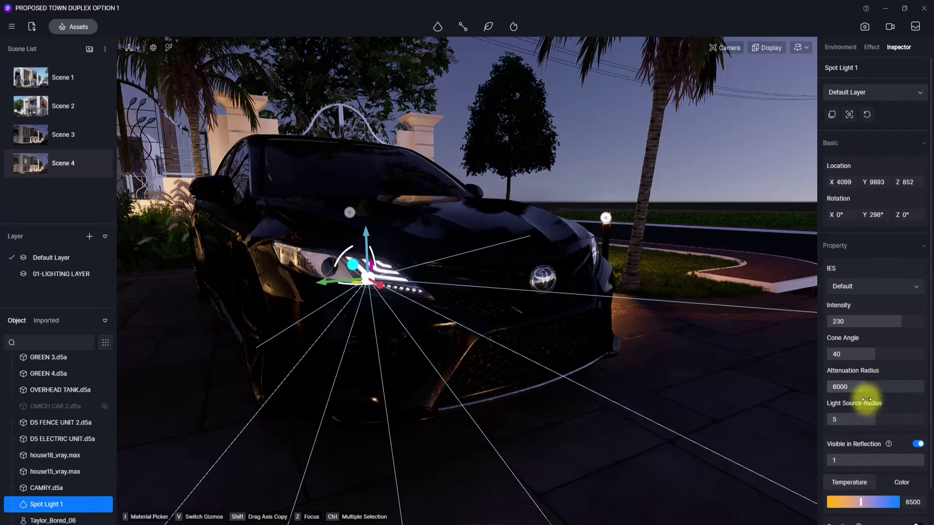
# Set the headlight spotlight's cone angle to 77.2 and attenuation radius to 9604, and copy it to the other headlight at about X 4308, Y 11230.
pyautogui.moveTo(889, 387); pyautogui.dragTo(920, 354)
pyautogui.moveTo(697, 395); pyautogui.dragTo(739, 414, button='right')
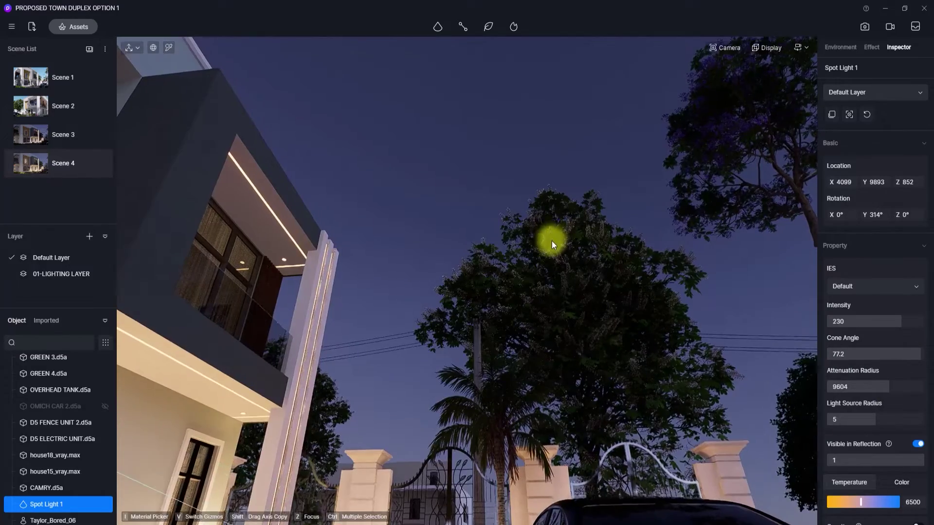
pyautogui.moveTo(550, 236); pyautogui.dragTo(603, 388, button='right')
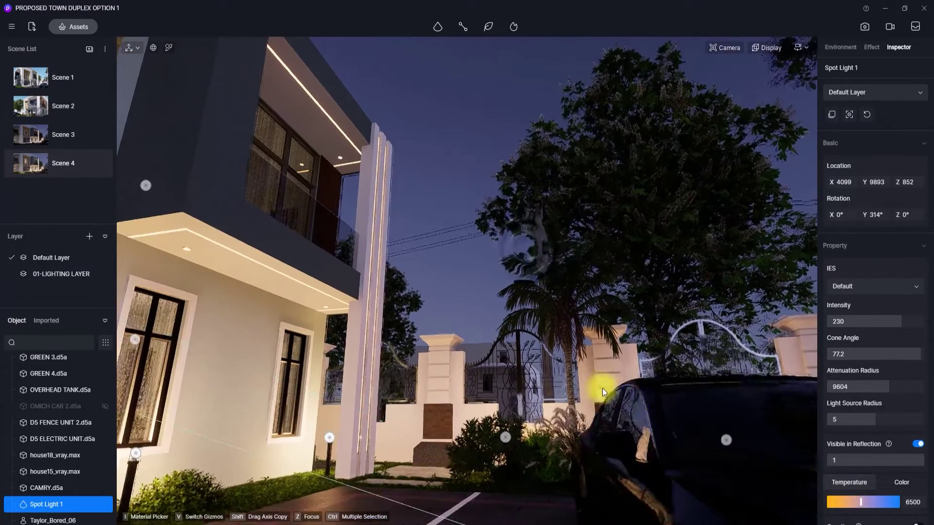
pyautogui.moveTo(333, 524); pyautogui.dragTo(574, 465, button='right')
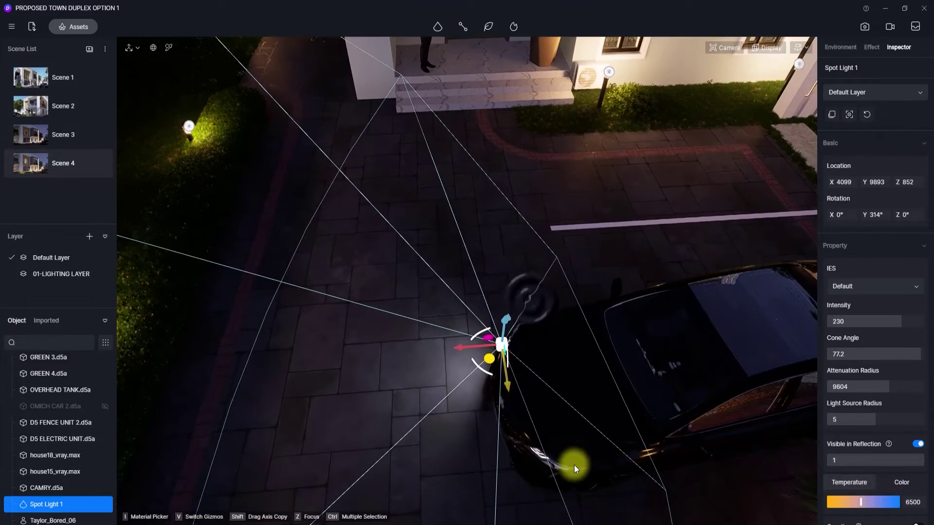
pyautogui.moveTo(494, 370); pyautogui.dragTo(538, 501)
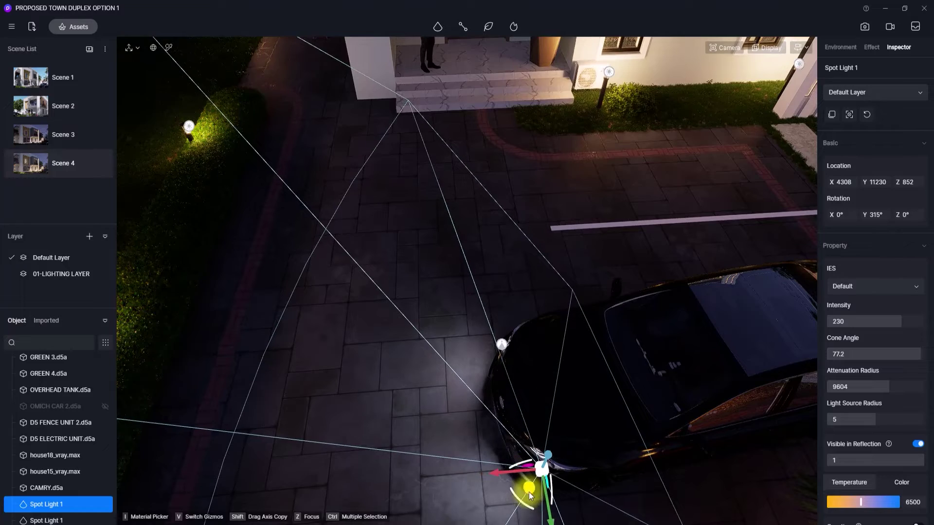
# Set the fly navigation speed to 25 and move in close to the upper-floor balcony window.
pyautogui.moveTo(422, 347); pyautogui.dragTo(551, 109, button='right')
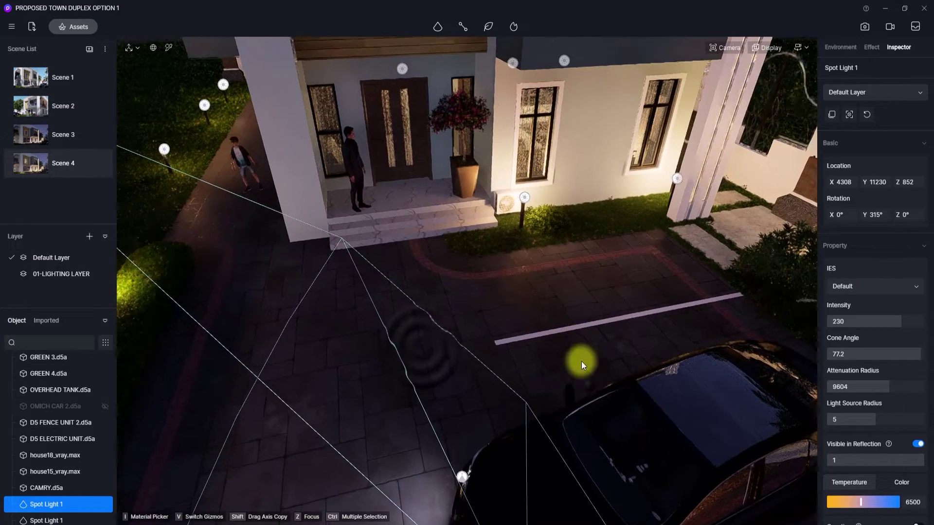
pyautogui.moveTo(582, 361); pyautogui.dragTo(726, 129, button='right')
pyautogui.moveTo(533, 261); pyautogui.dragTo(683, 139, button='right')
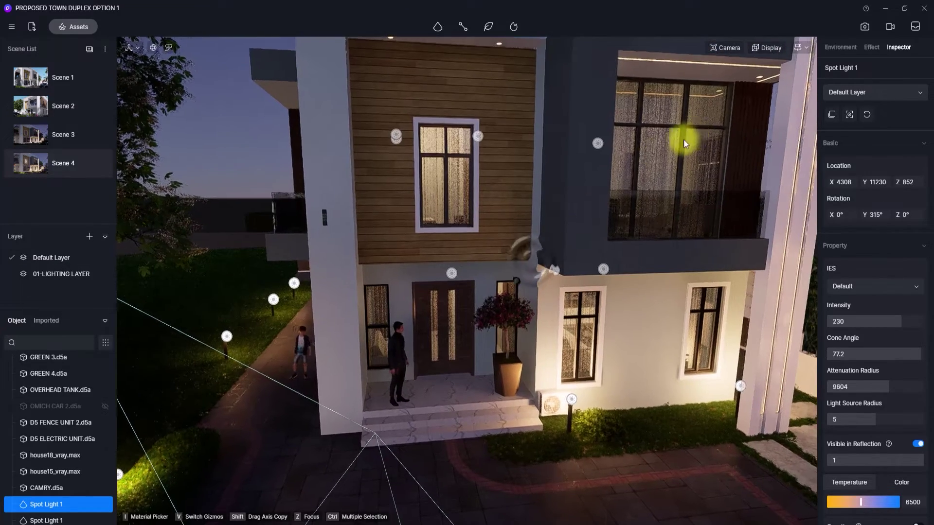
pyautogui.scroll(4, 509, 304)
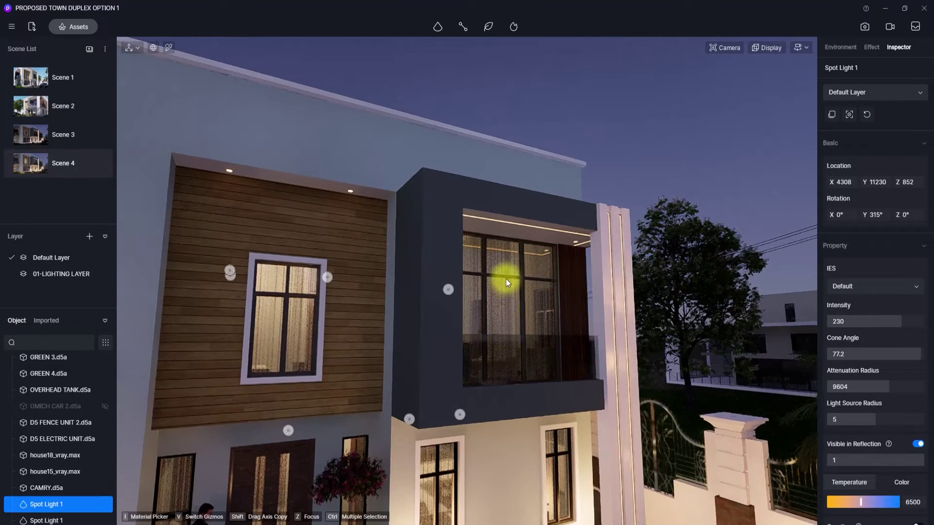
pyautogui.click(801, 48)
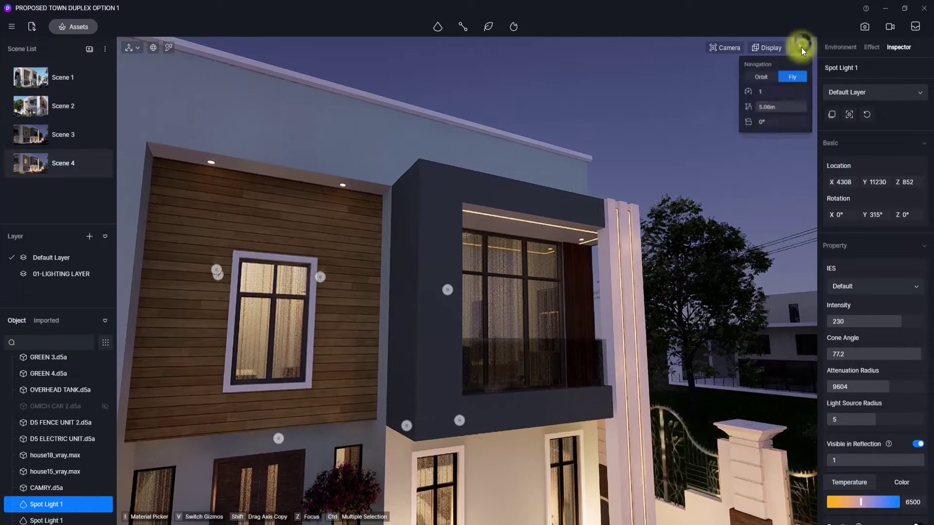
pyautogui.scroll(3, 574, 232)
pyautogui.scroll(2, 504, 275)
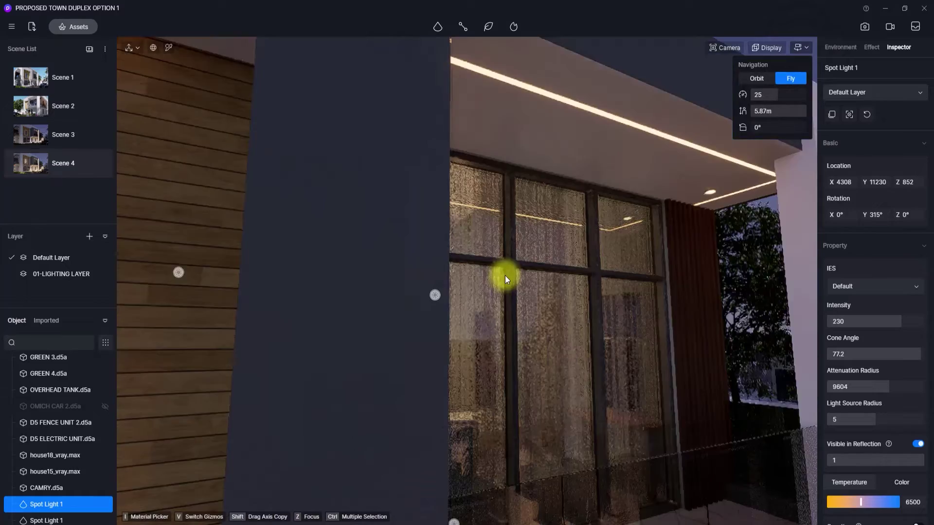
# Pick the strip light material on the balcony ceiling and set its emissive intensity to about 78.2.
pyautogui.moveTo(505, 275); pyautogui.dragTo(711, 150, button='right')
pyautogui.scroll(2, 711, 150)
pyautogui.click(711, 150)
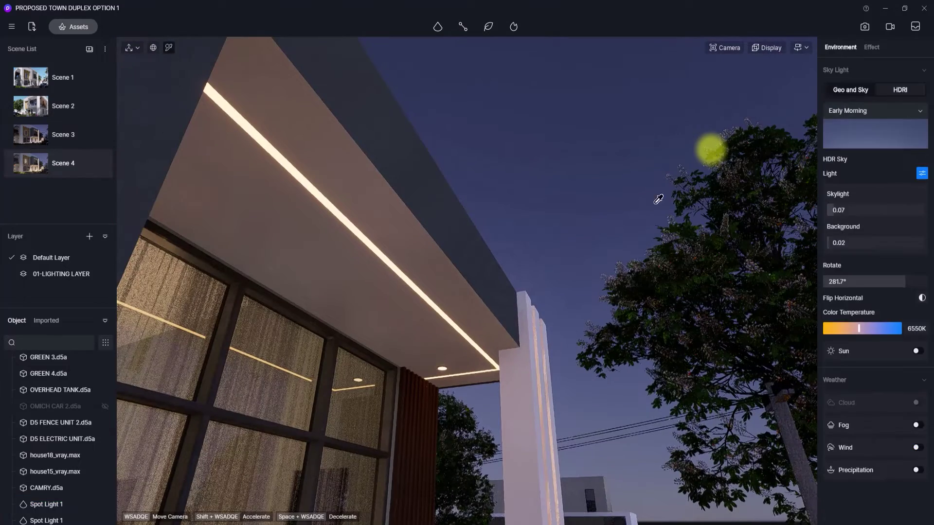
pyautogui.click(369, 238)
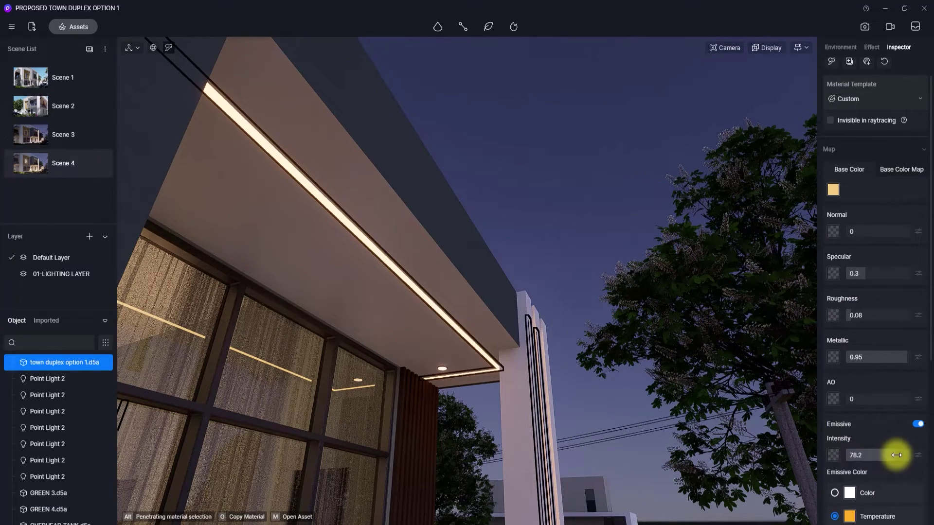
# Return to the Scene 4 camera view, bring up its effect settings and update Scene 4 with the current state.
pyautogui.click(39, 170)
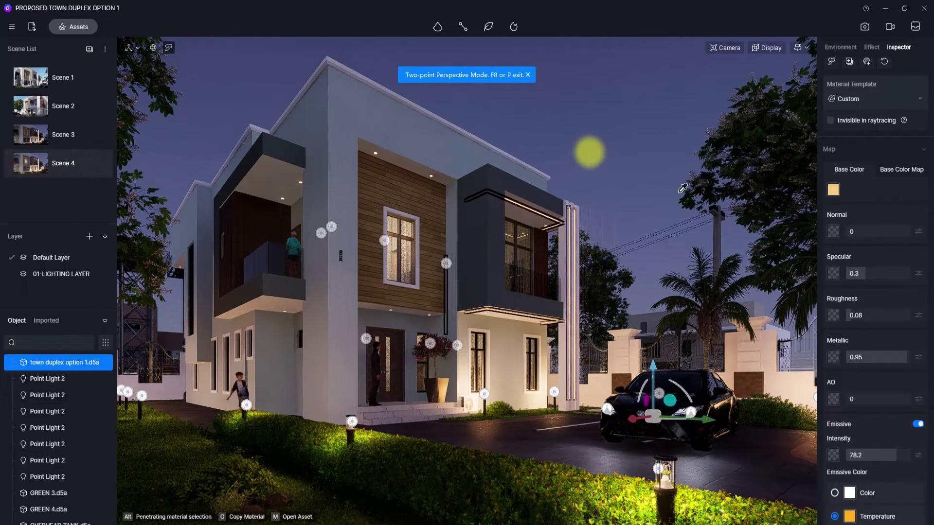
pyautogui.click(873, 48)
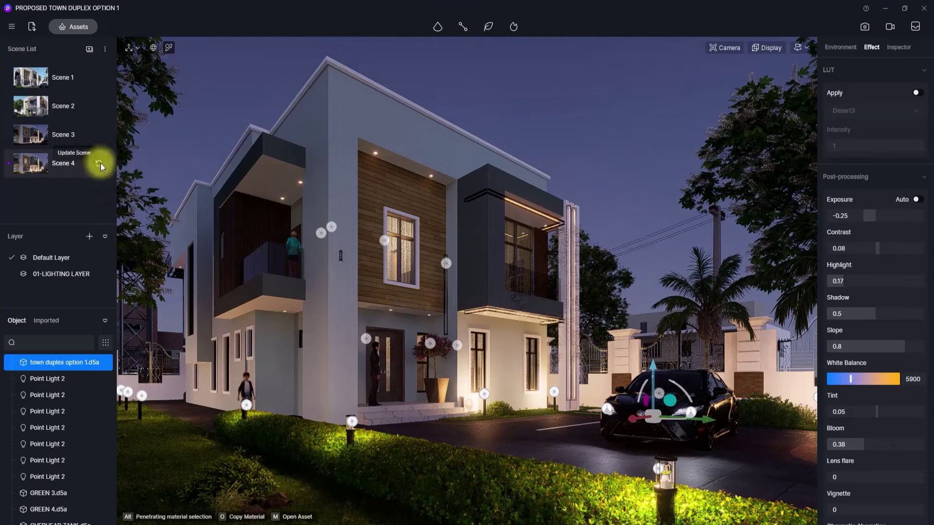
pyautogui.click(100, 163)
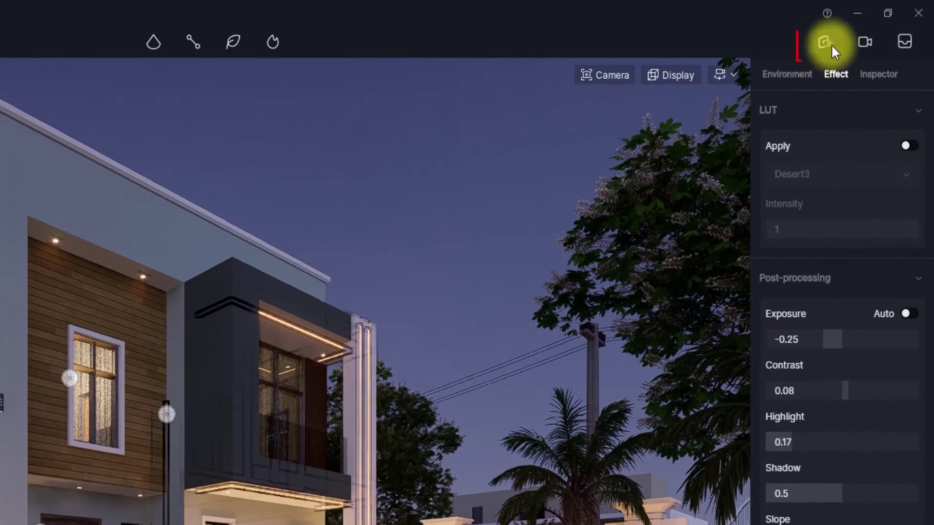
# Enter image rendering mode and set the custom output width to 2500 with the proportions locked.
pyautogui.click(829, 44)
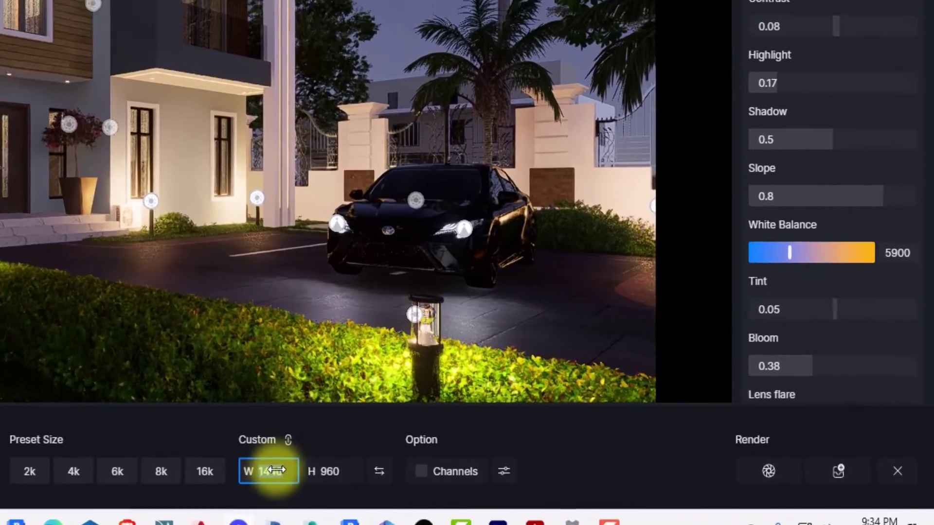
pyautogui.click(554, 504)
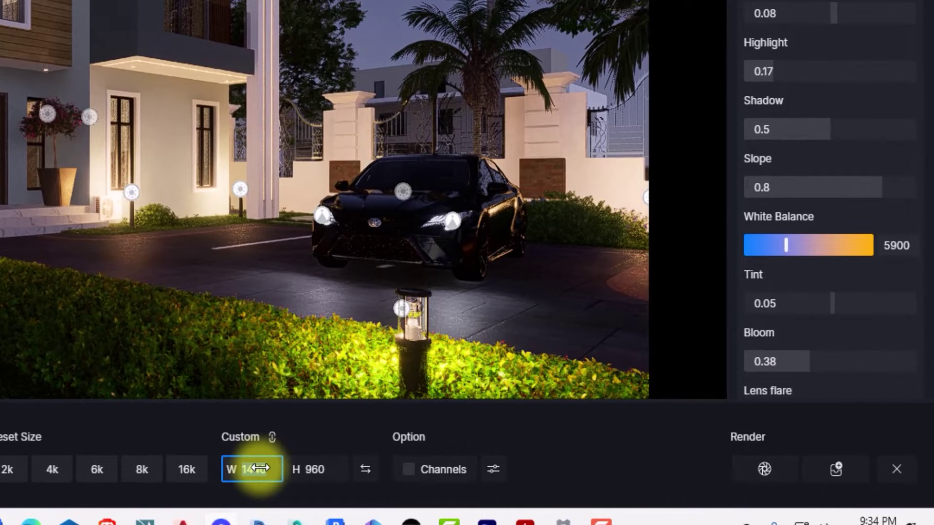
pyautogui.write('2500')
pyautogui.press('Return')
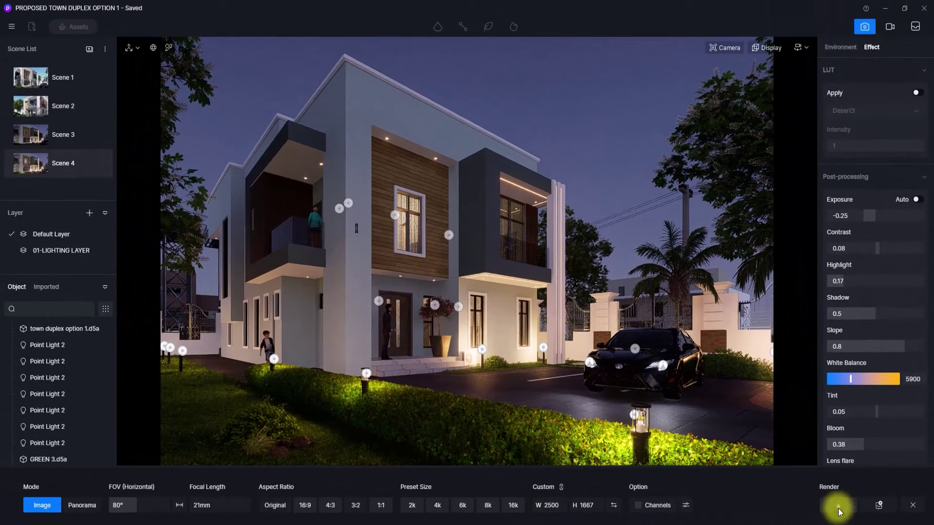
# Render the night image and save it as a PNG named 1 in the renders folder.
pyautogui.click(838, 508)
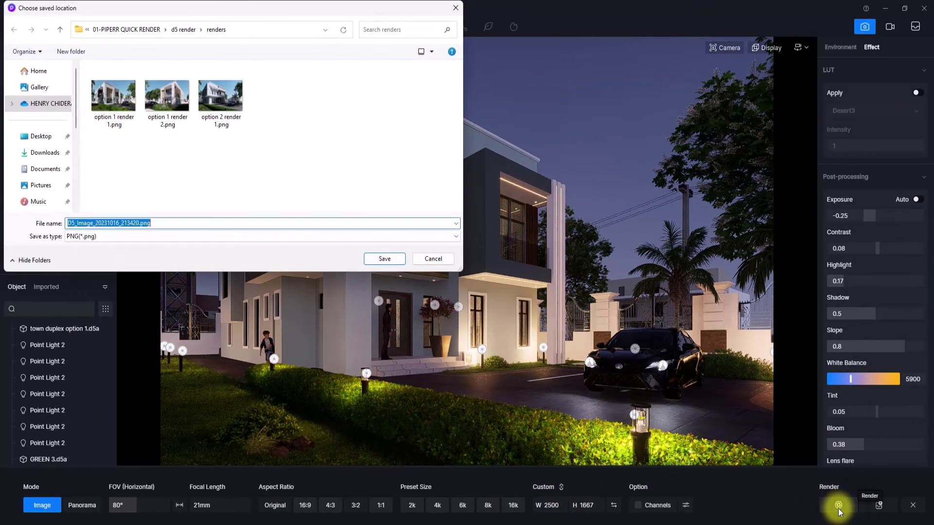
pyautogui.write('1')
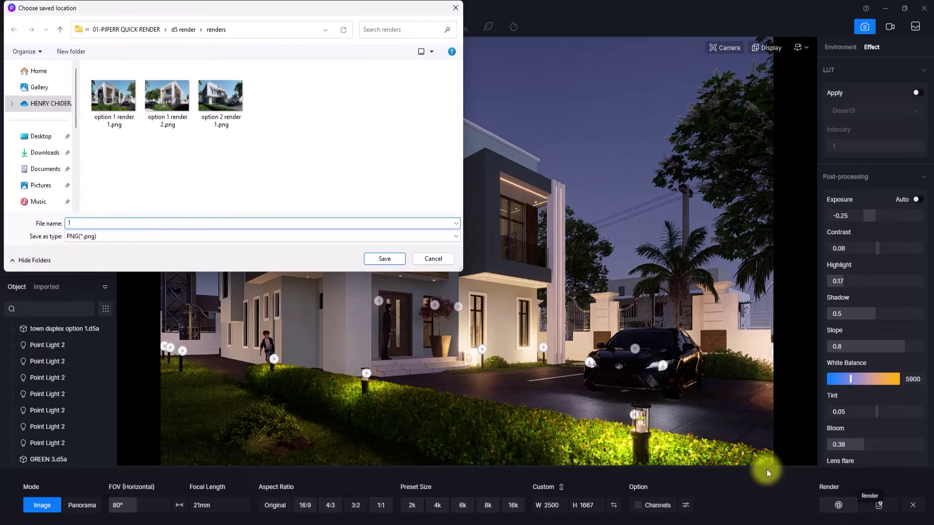
pyautogui.click(384, 262)
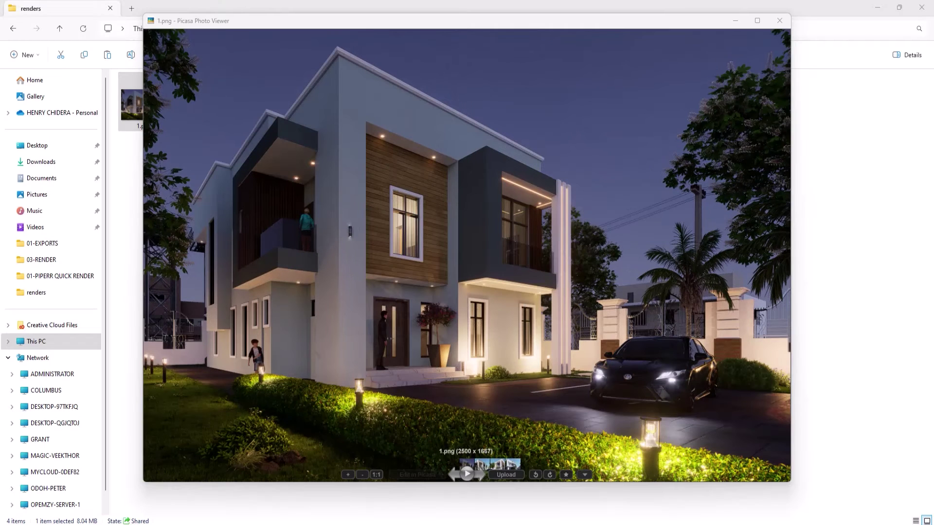